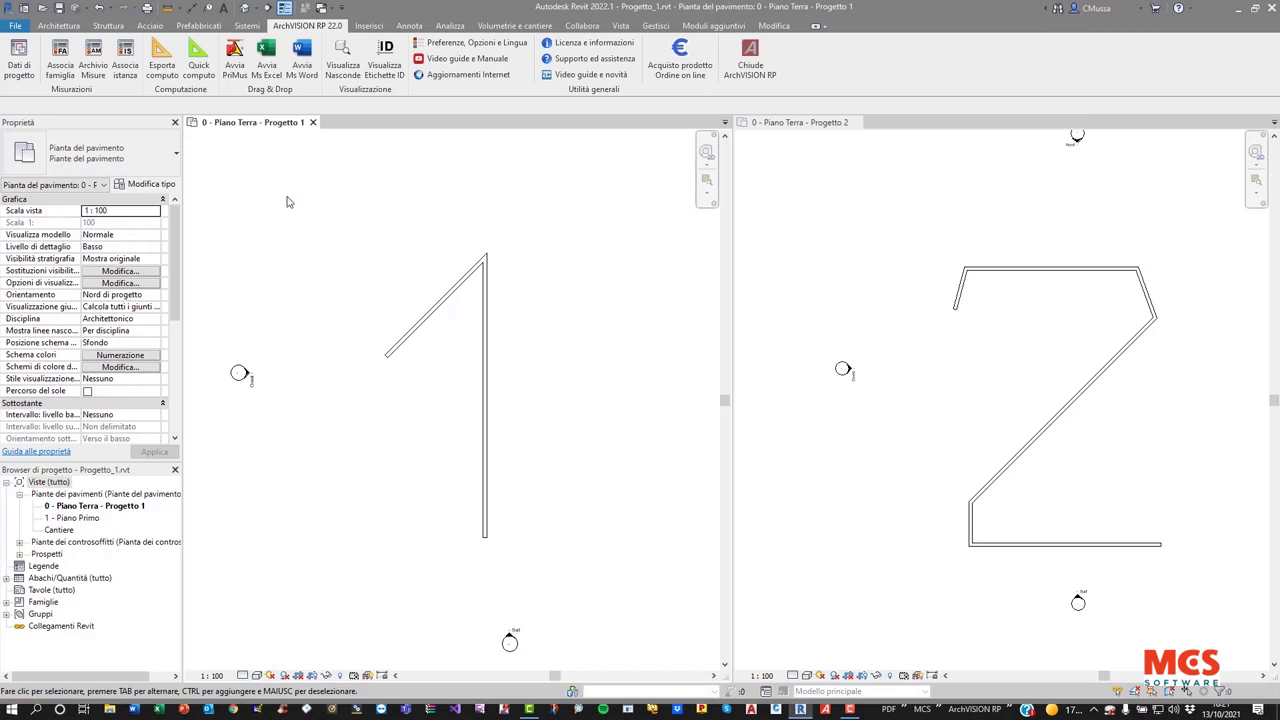
# - Inspect a wall in each project, then open ArchVISION RP Preferenze, Opzioni e Lingua for Progetto 1
pyautogui.click(437, 303)
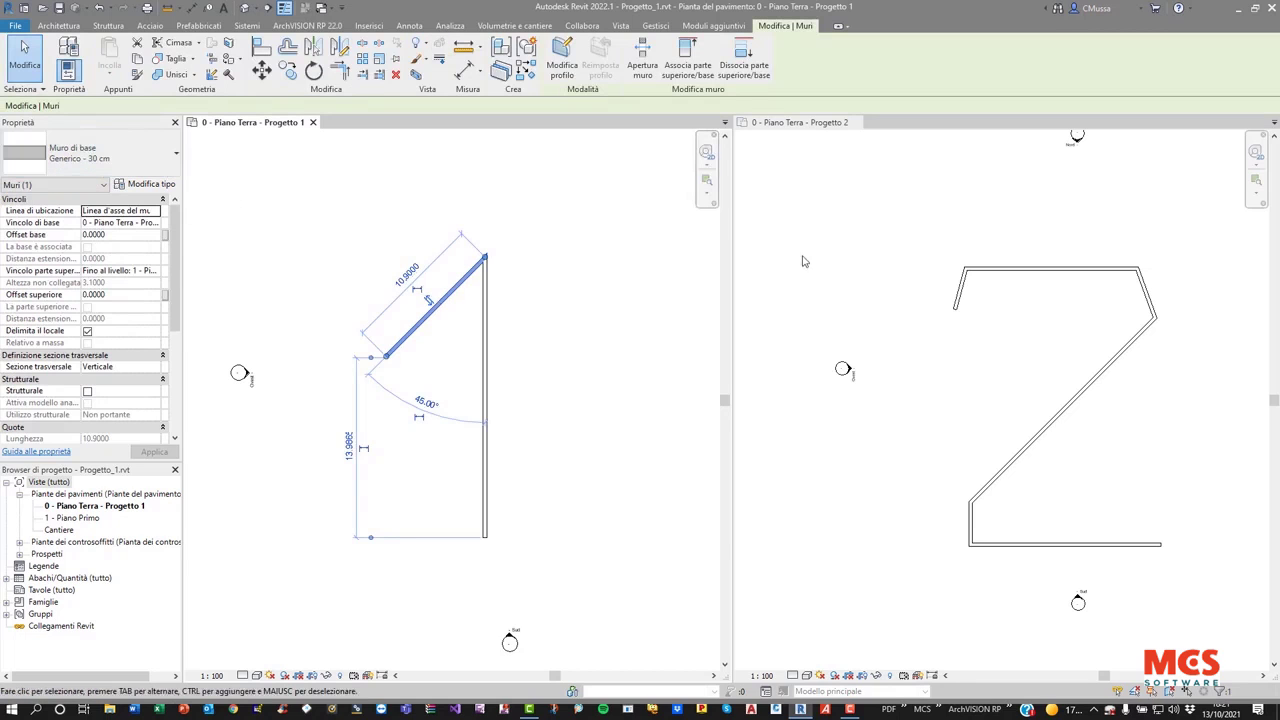
pyautogui.click(831, 235)
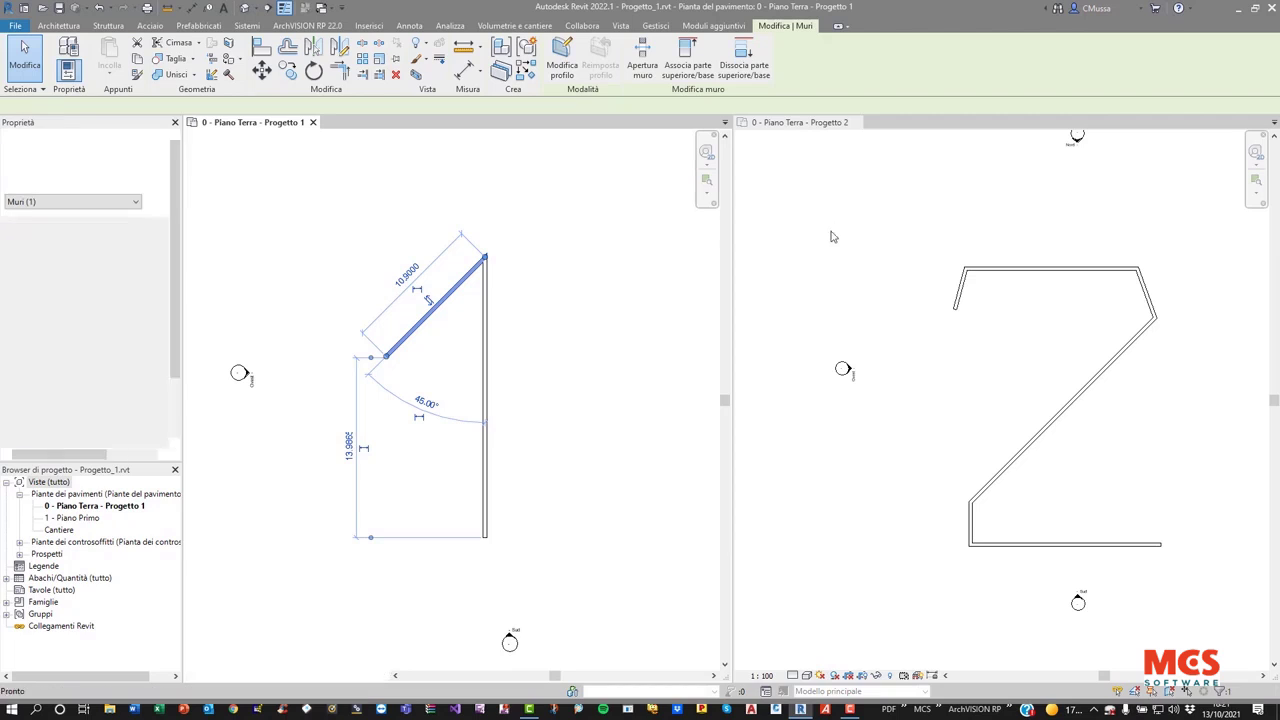
pyautogui.click(958, 295)
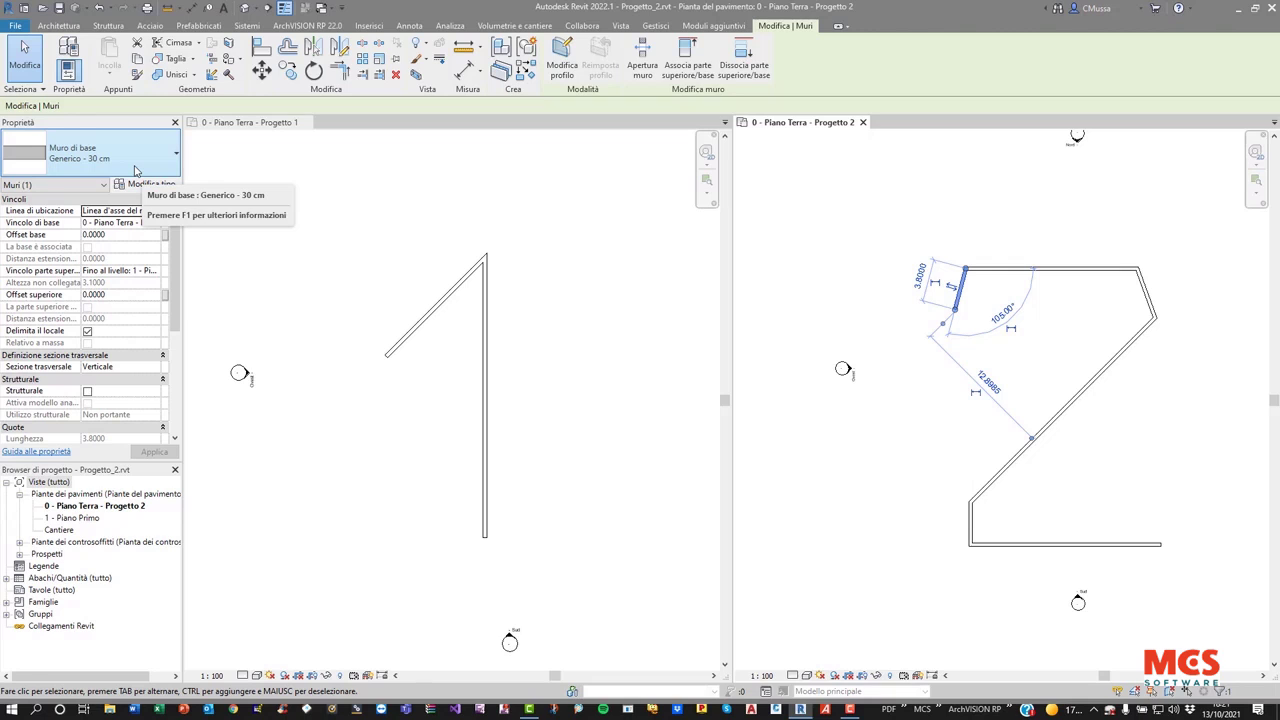
pyautogui.click(363, 220)
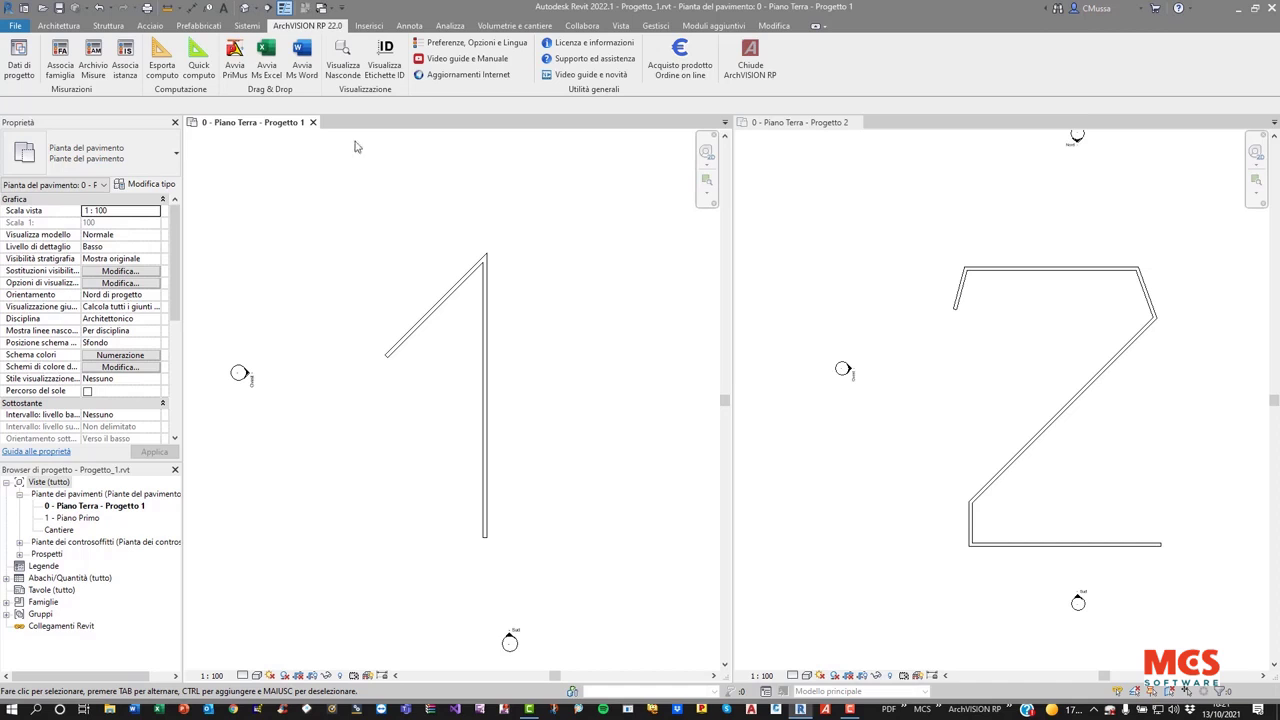
pyautogui.click(460, 47)
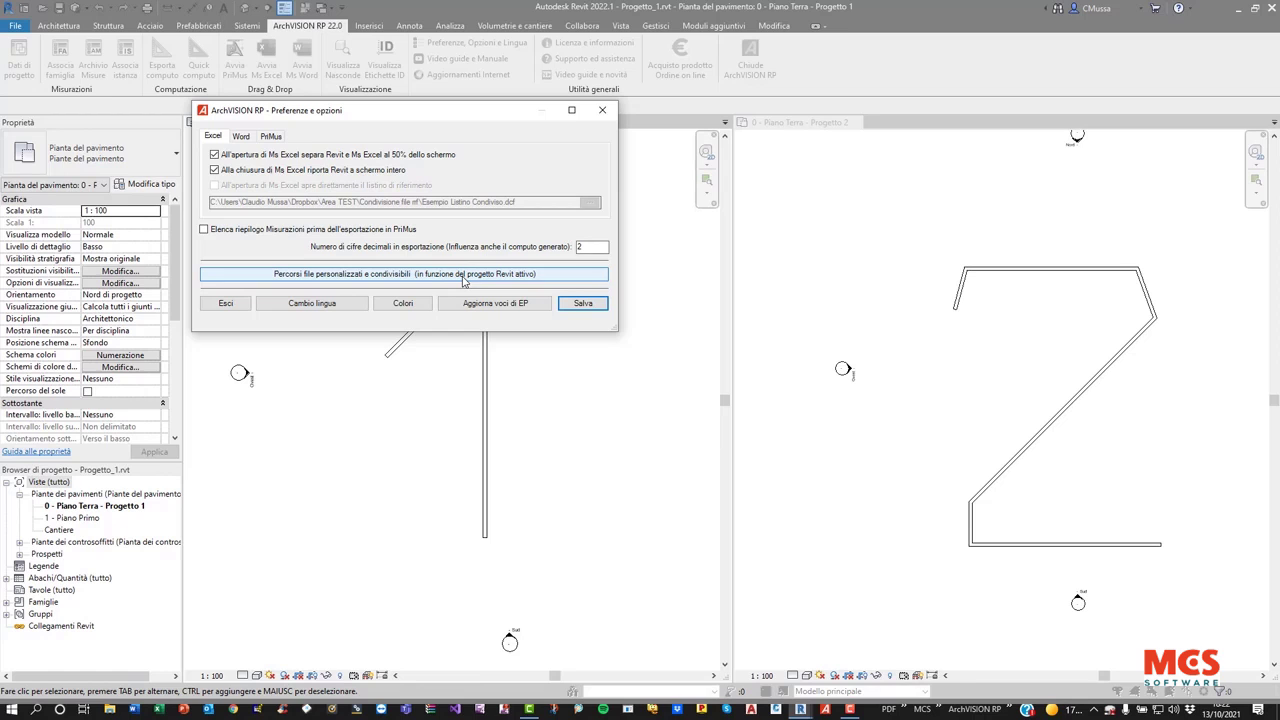
# - Open the 'Percorsi file personalizzati e condivisibili' manager and enlarge its window
pyautogui.click(463, 279)
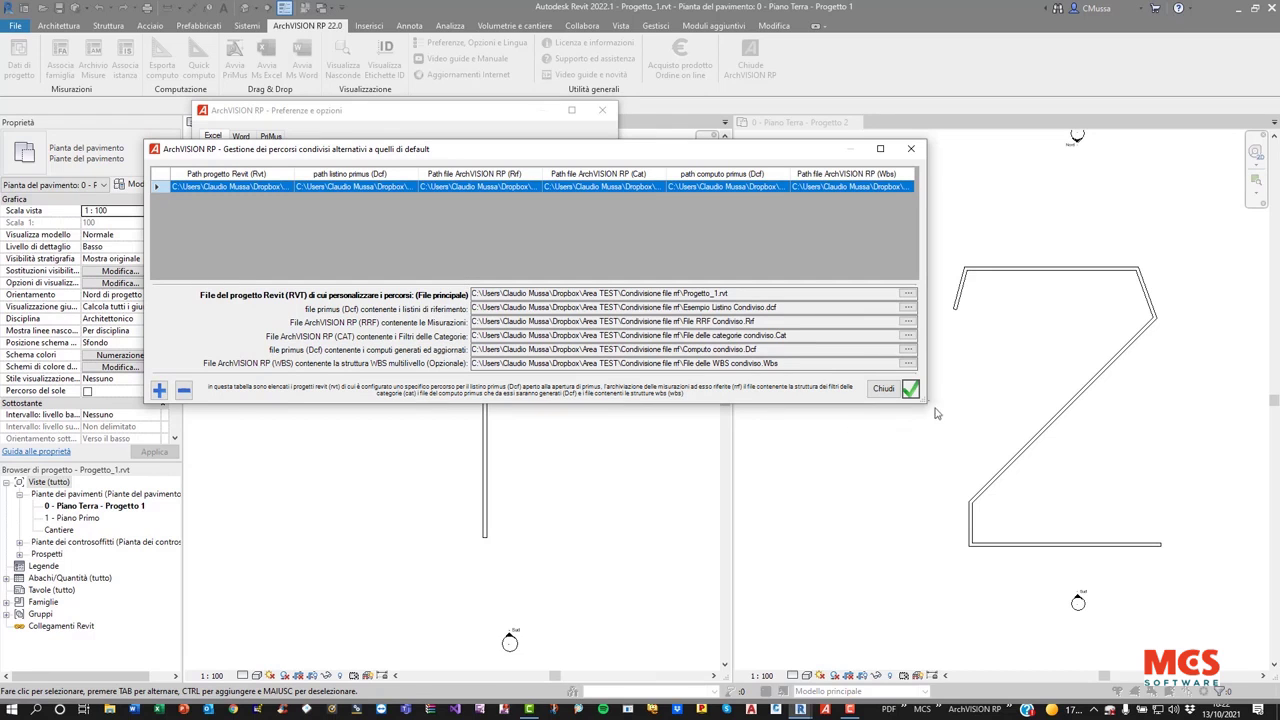
pyautogui.moveTo(923, 399); pyautogui.dragTo(1095, 490)
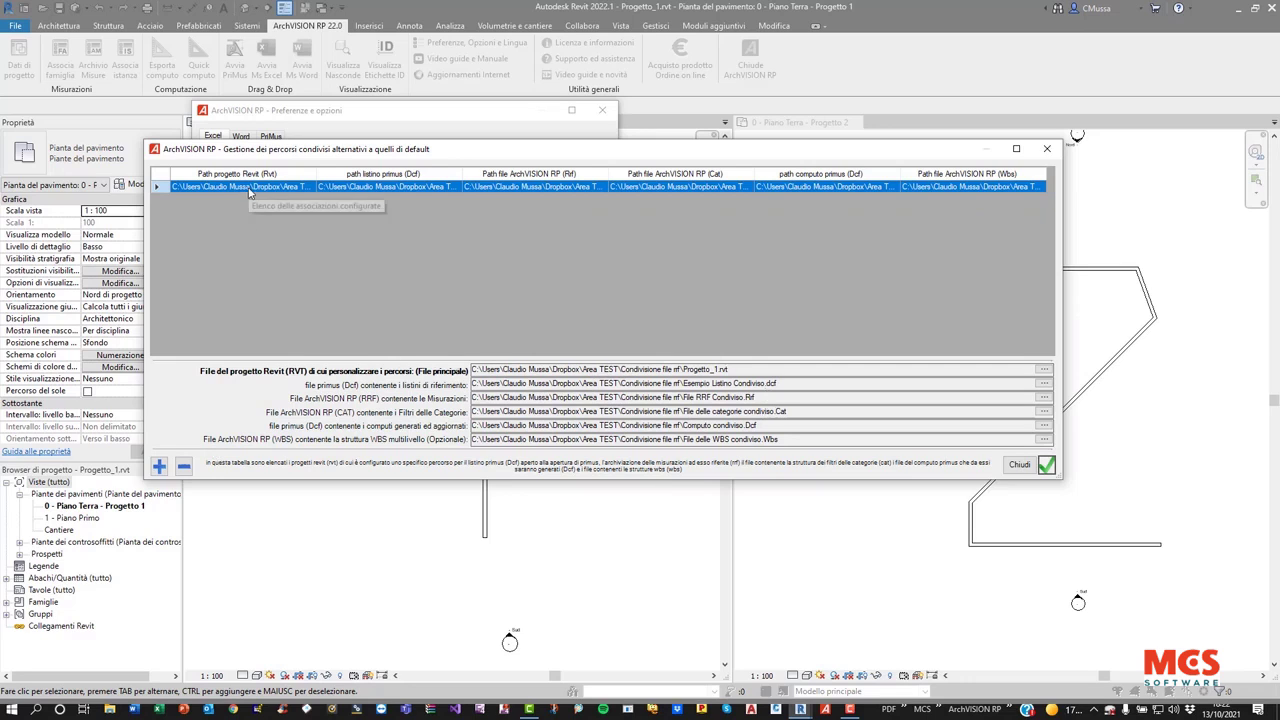
# - Remove the existing Progetto_1 path configuration and start adding a new one
pyautogui.click(183, 466)
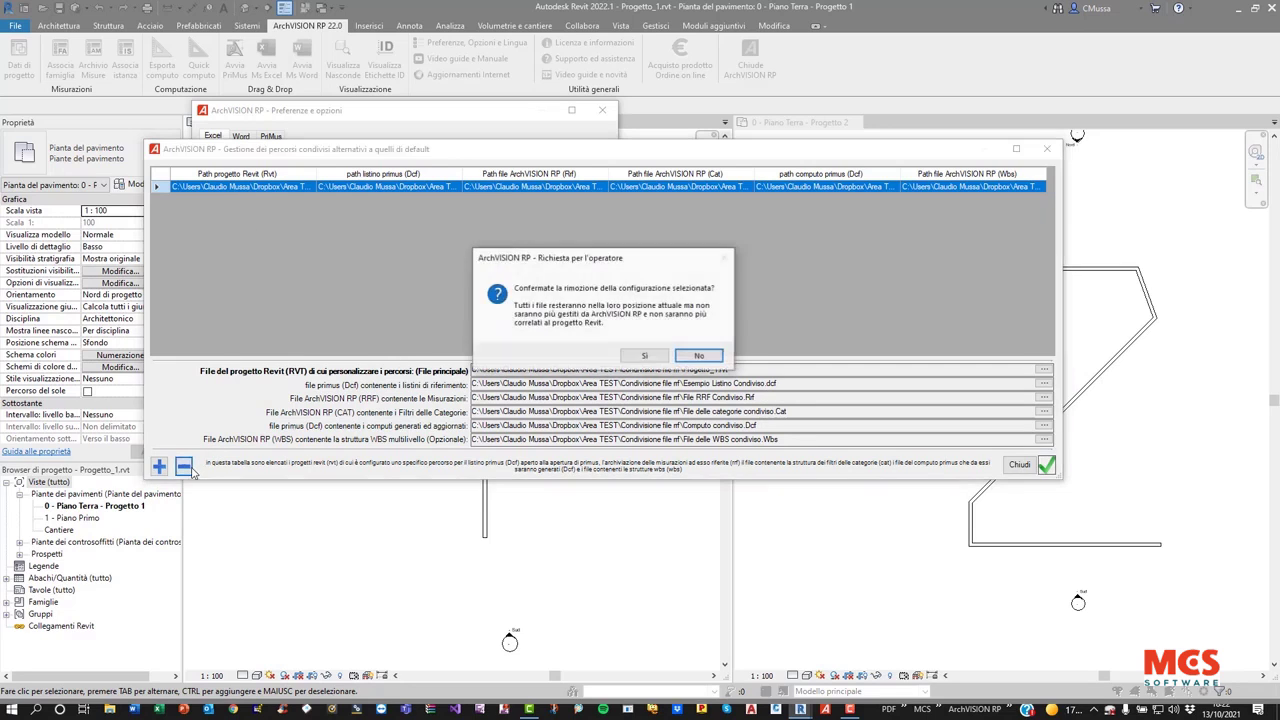
pyautogui.click(638, 360)
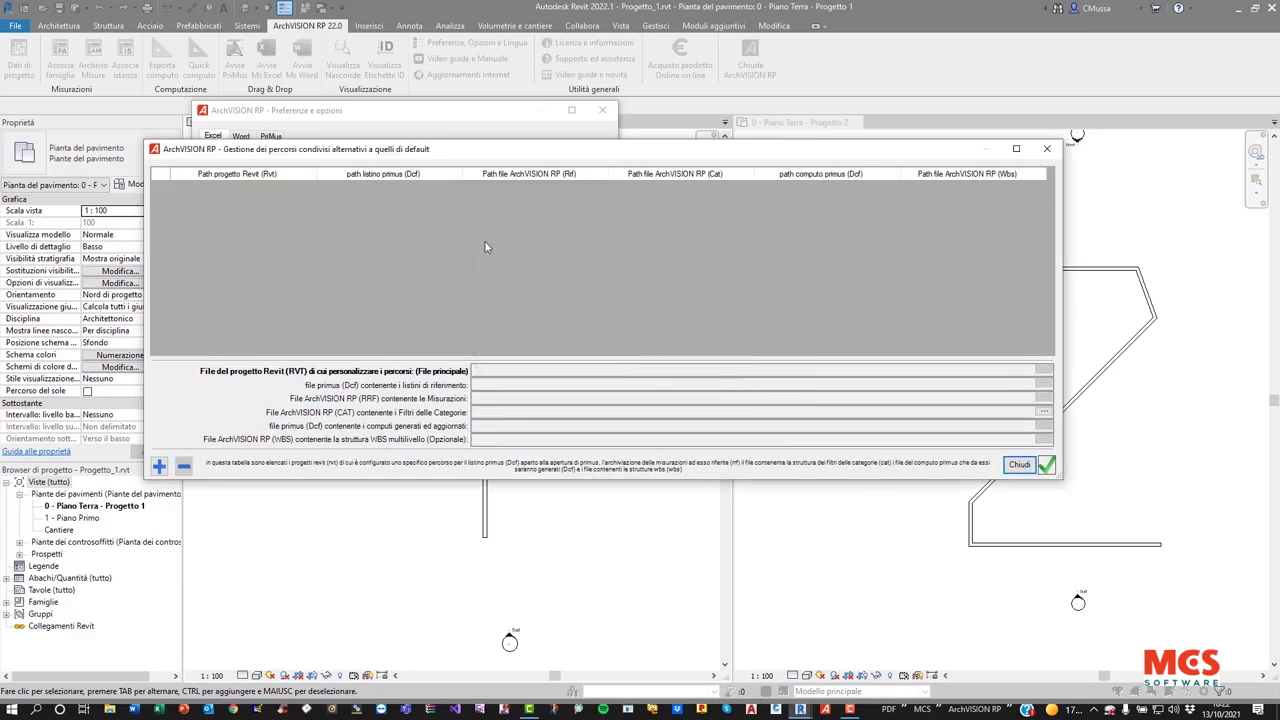
pyautogui.moveTo(511, 155); pyautogui.dragTo(504, 188)
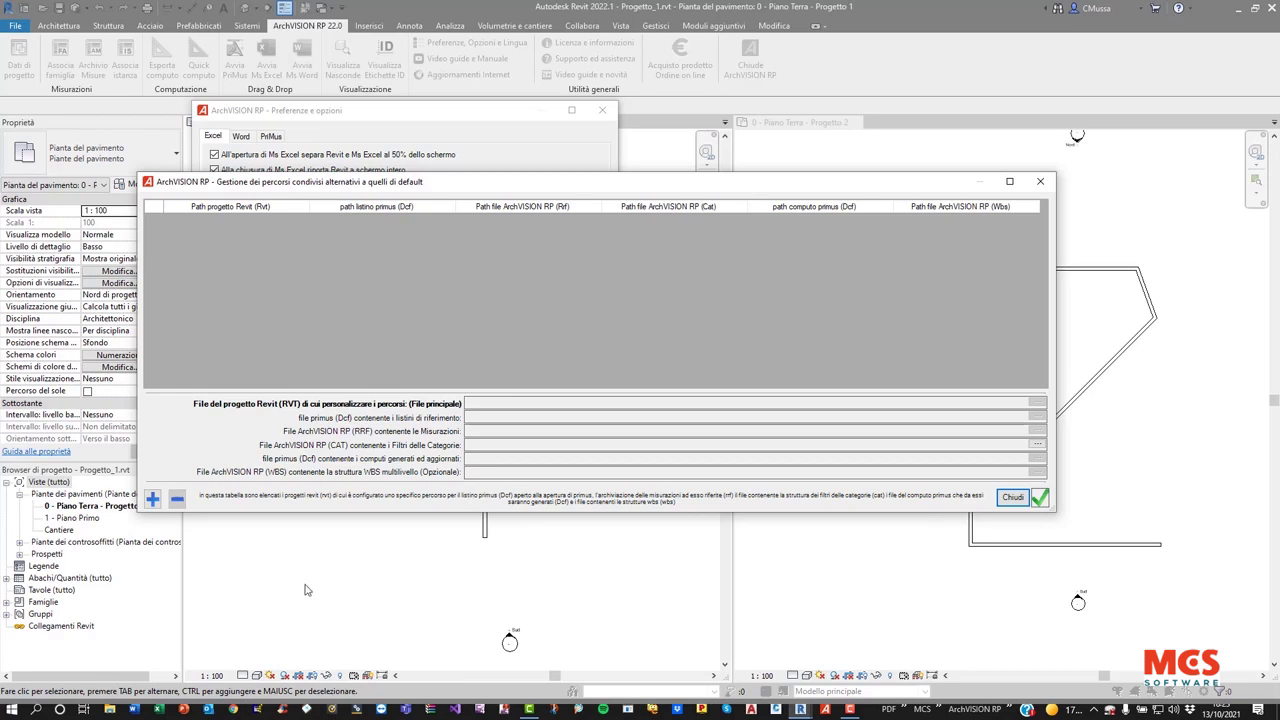
pyautogui.click(153, 500)
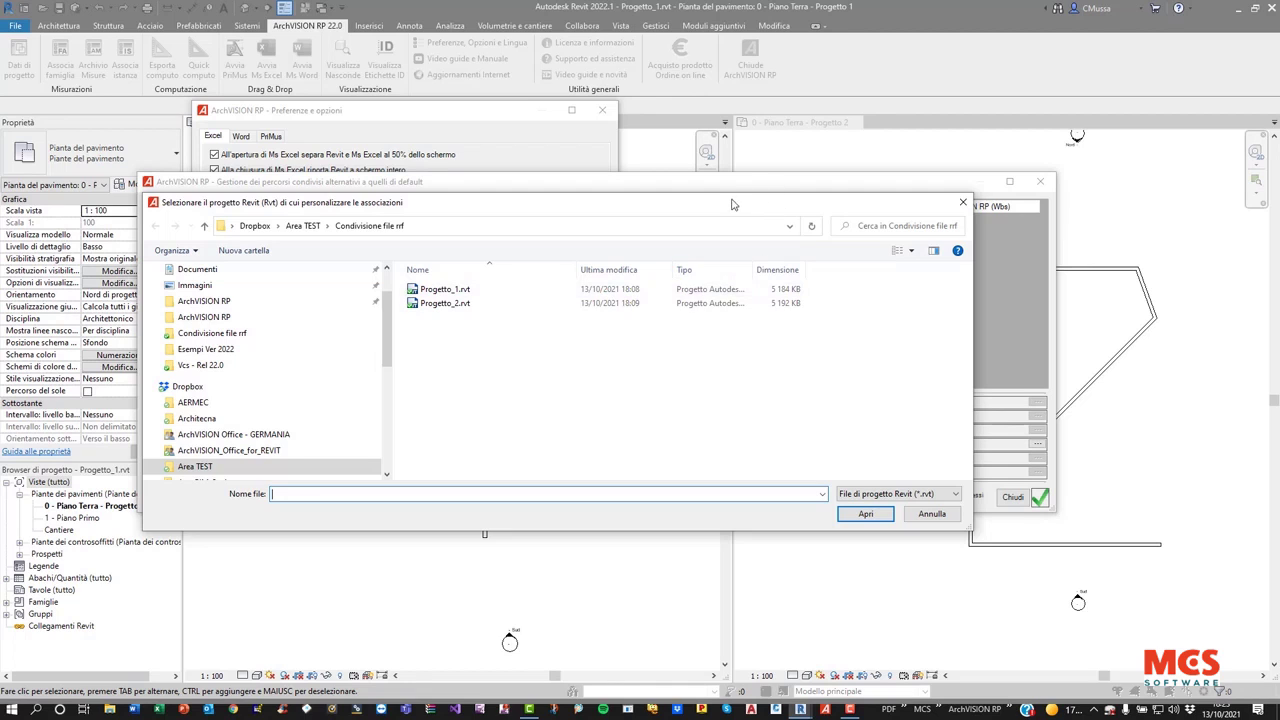
# - Associate Progetto_1.rvt as the project and Esempio Listino Condiviso.dcf as its price list
pyautogui.moveTo(731, 204); pyautogui.dragTo(758, 311)
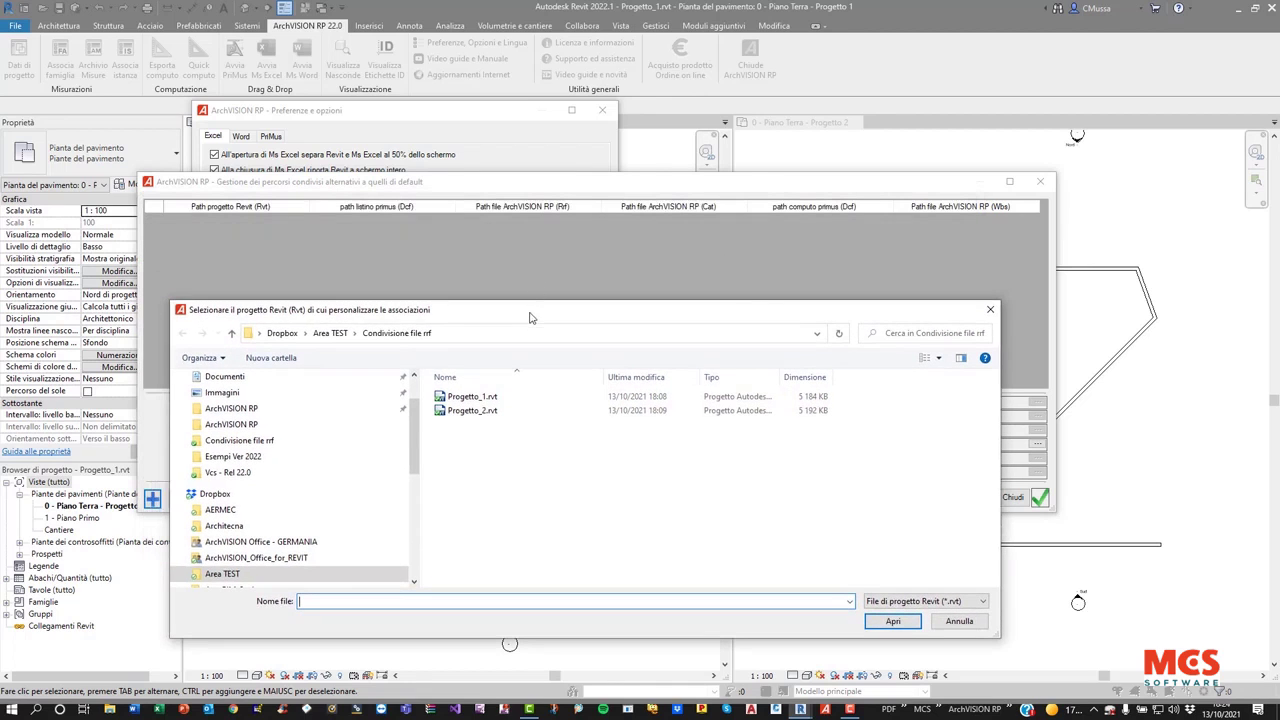
pyautogui.moveTo(534, 296)
pyautogui.mouseDown()
pyautogui.moveTo(515, 286)
pyautogui.moveTo(518, 222)
pyautogui.mouseUp()
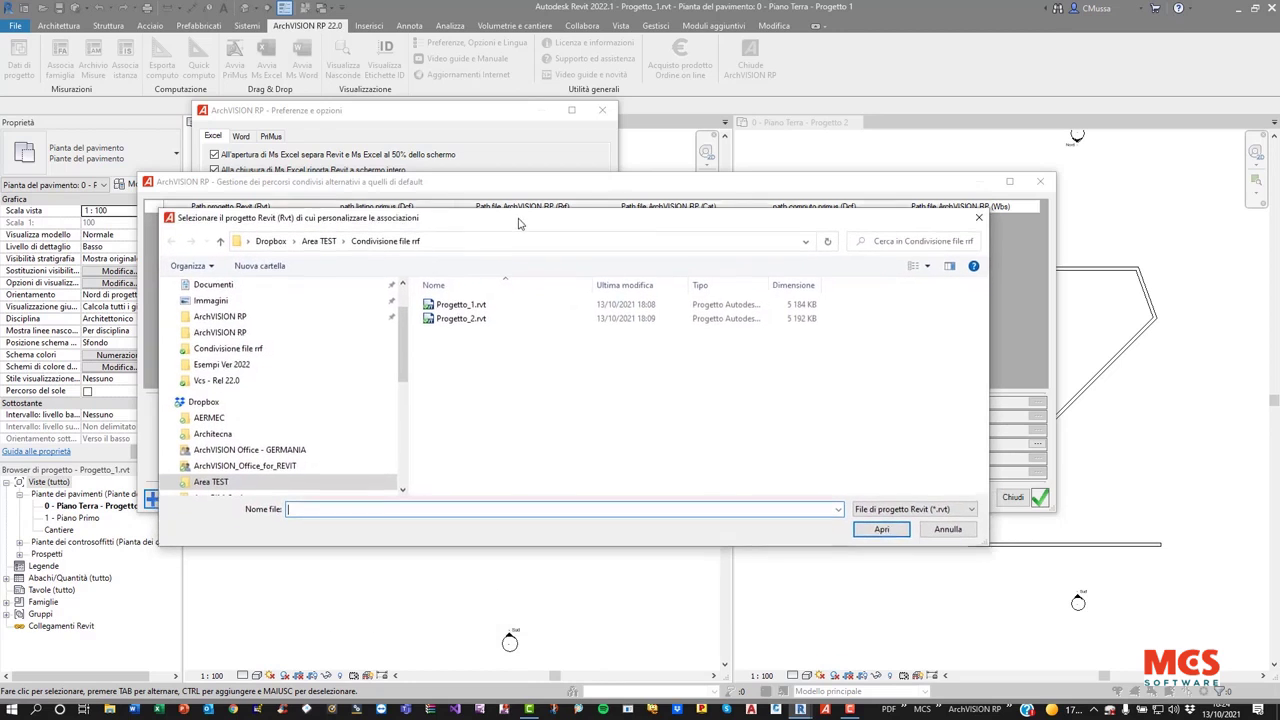
pyautogui.click(449, 309)
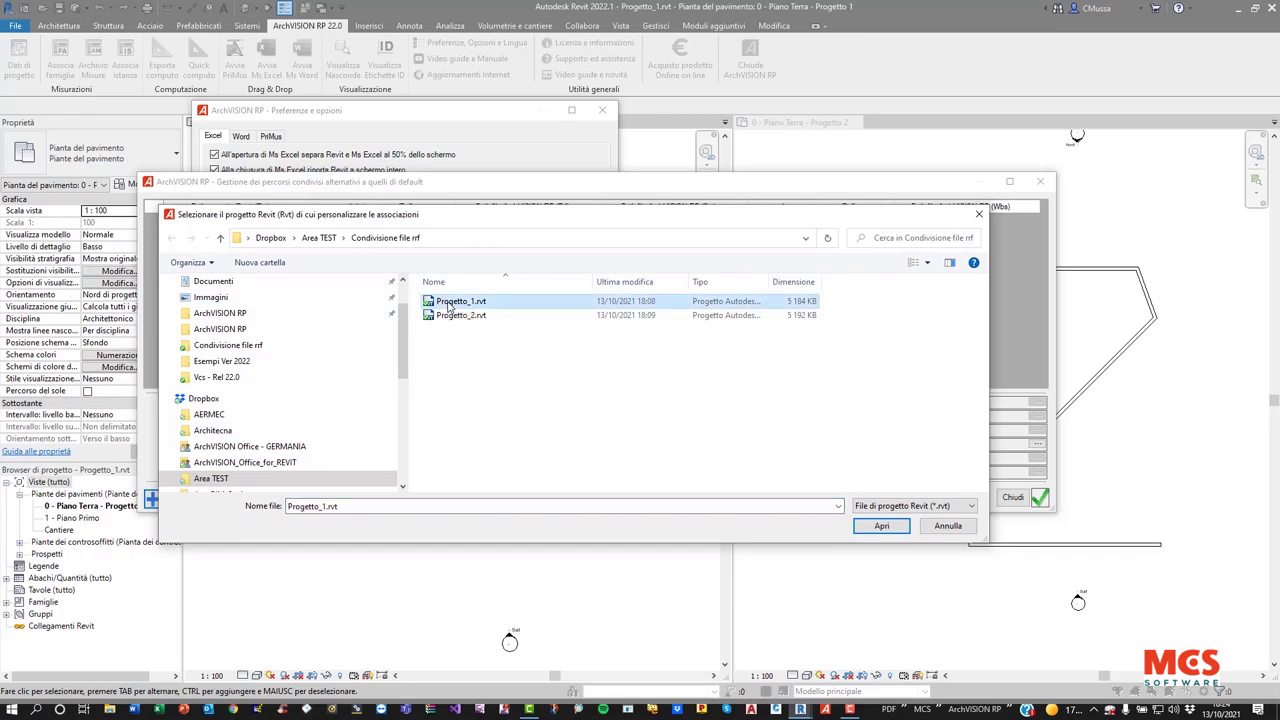
pyautogui.click(870, 528)
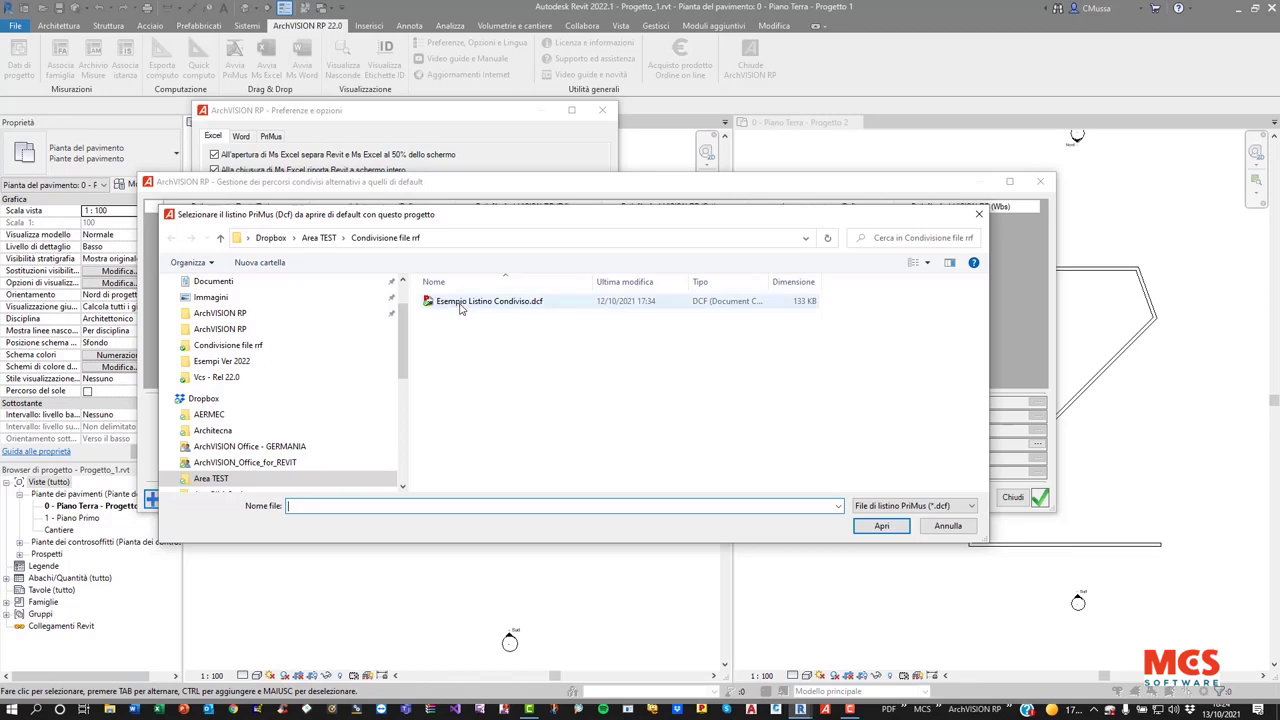
pyautogui.moveTo(488, 301)
pyautogui.click(462, 306)
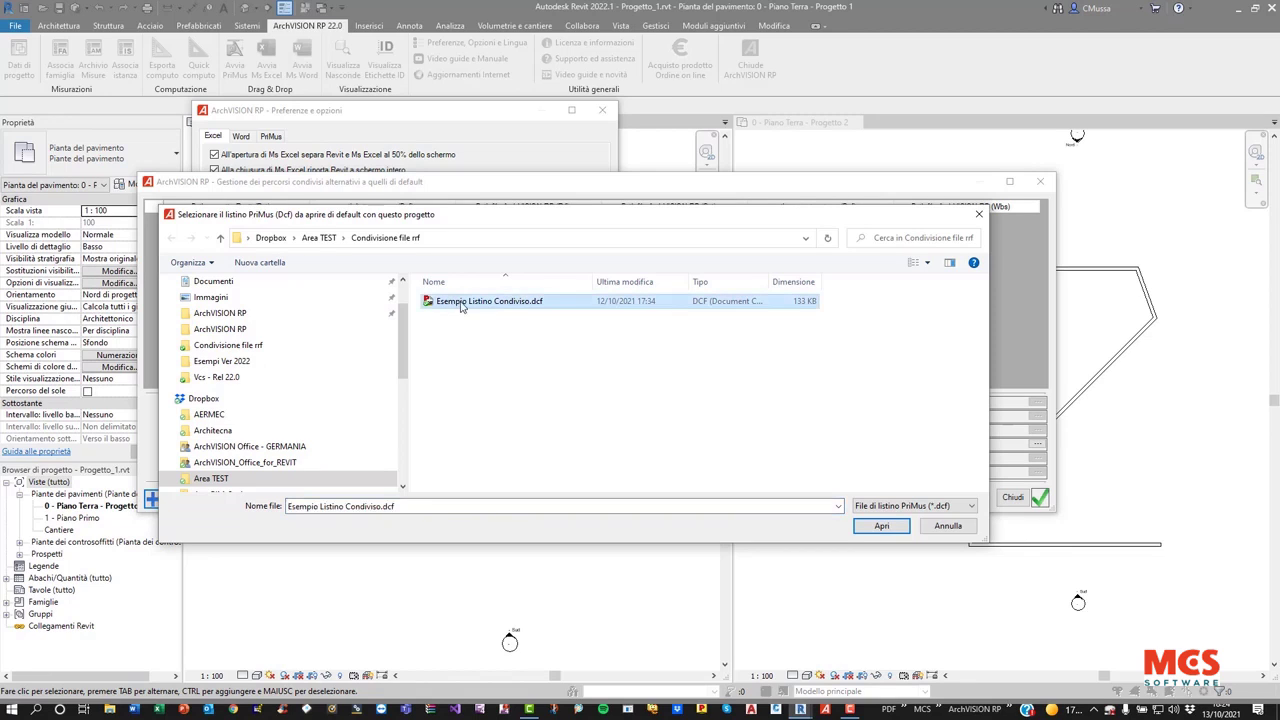
pyautogui.click(879, 527)
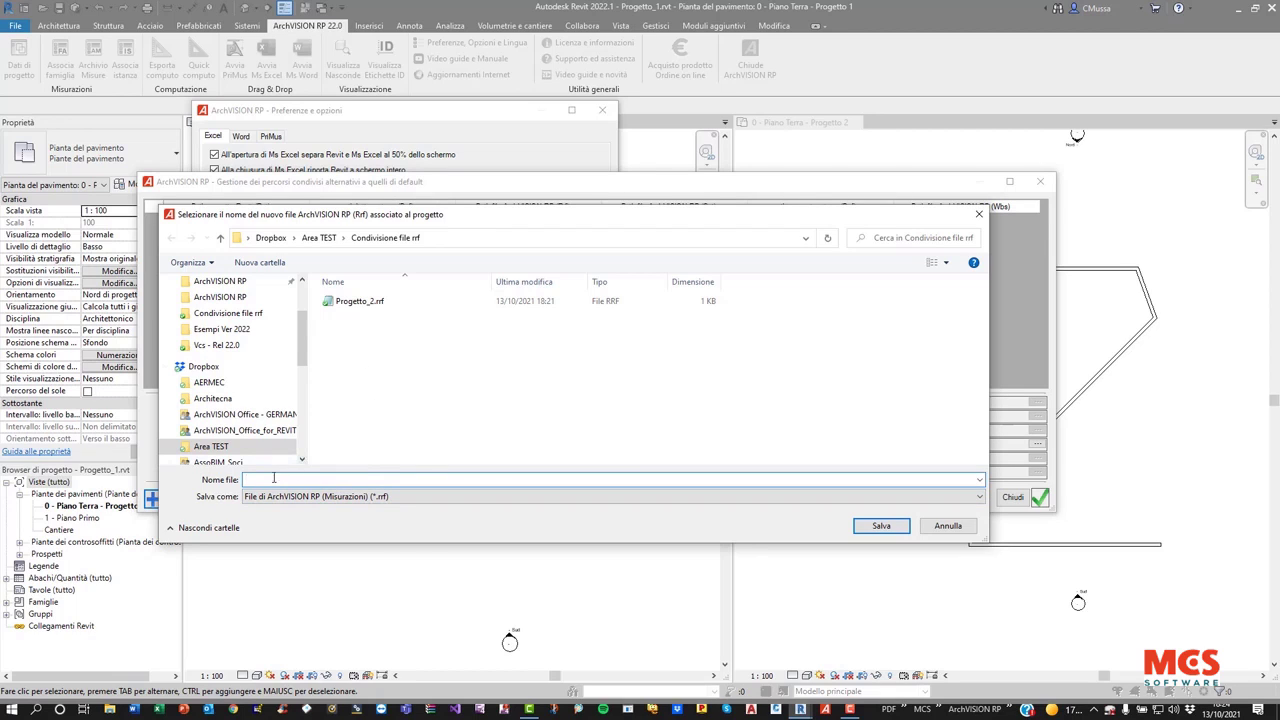
# - Name the new measurements file Progetto_1 and confirm creating Progetto_1.rrf
pyautogui.write('P')
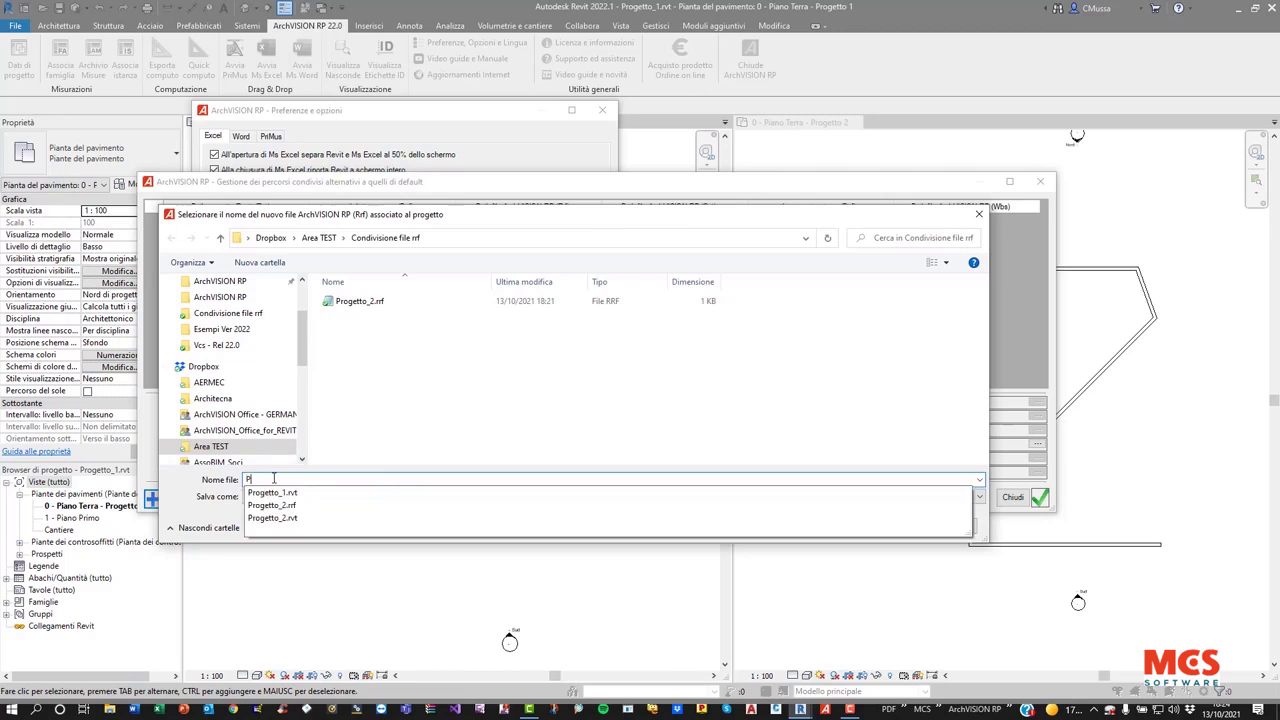
pyautogui.write('rogetto_')
pyautogui.write('1')
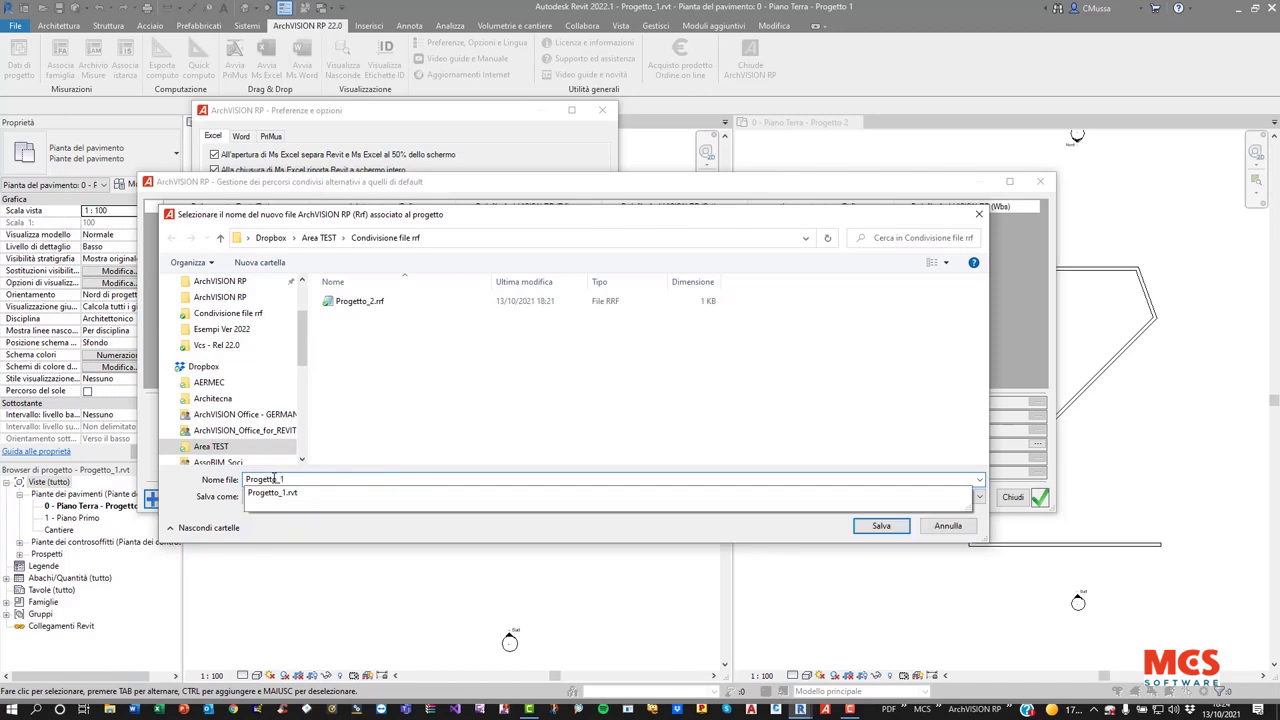
pyautogui.click(327, 394)
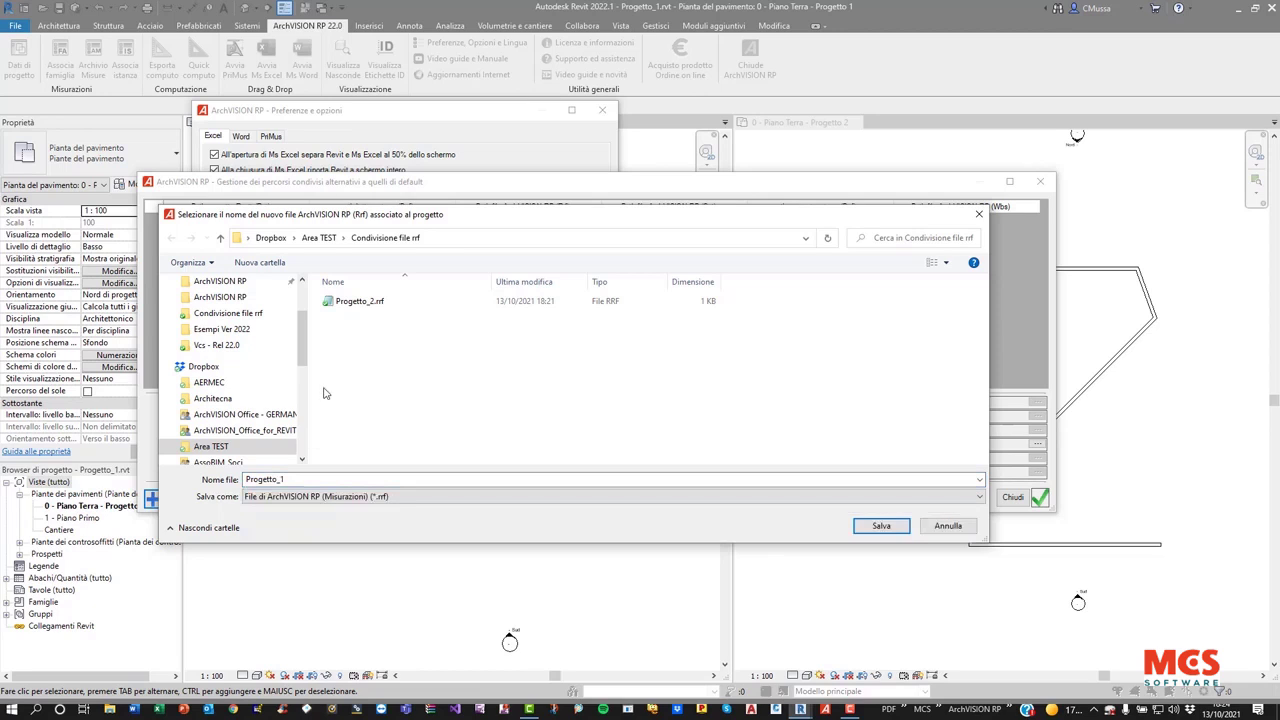
pyautogui.click(879, 527)
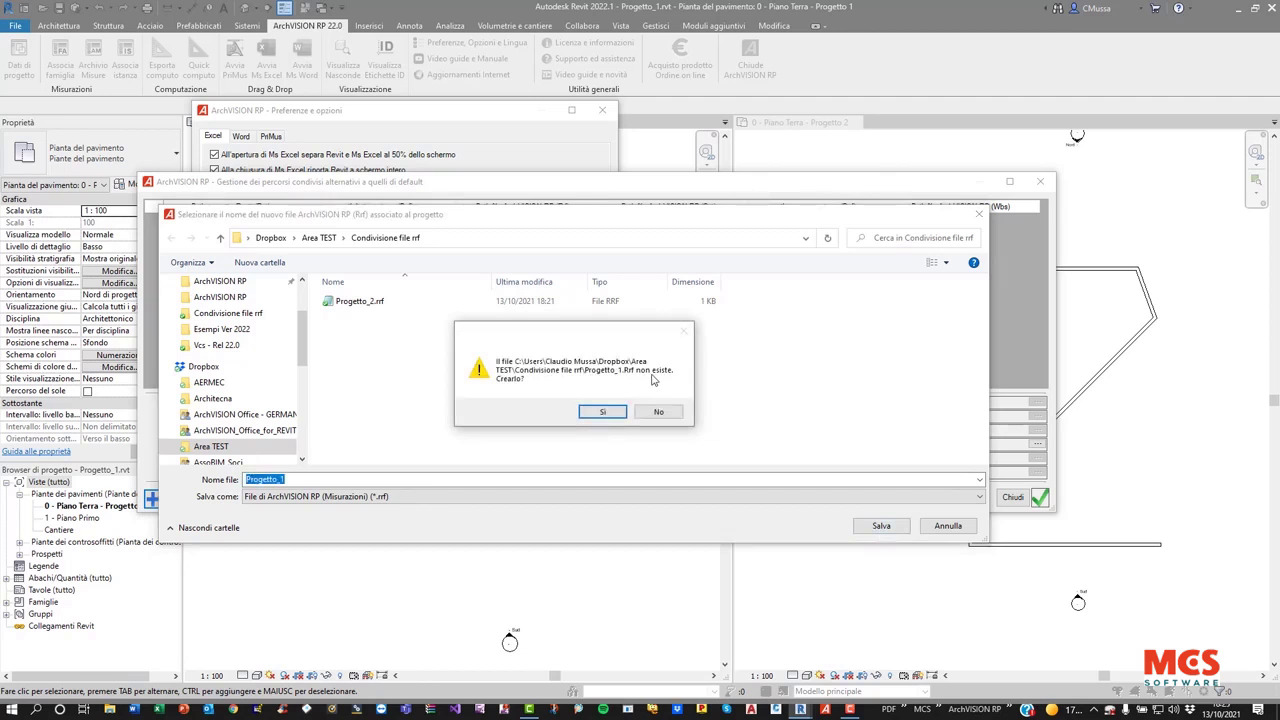
pyautogui.click(603, 413)
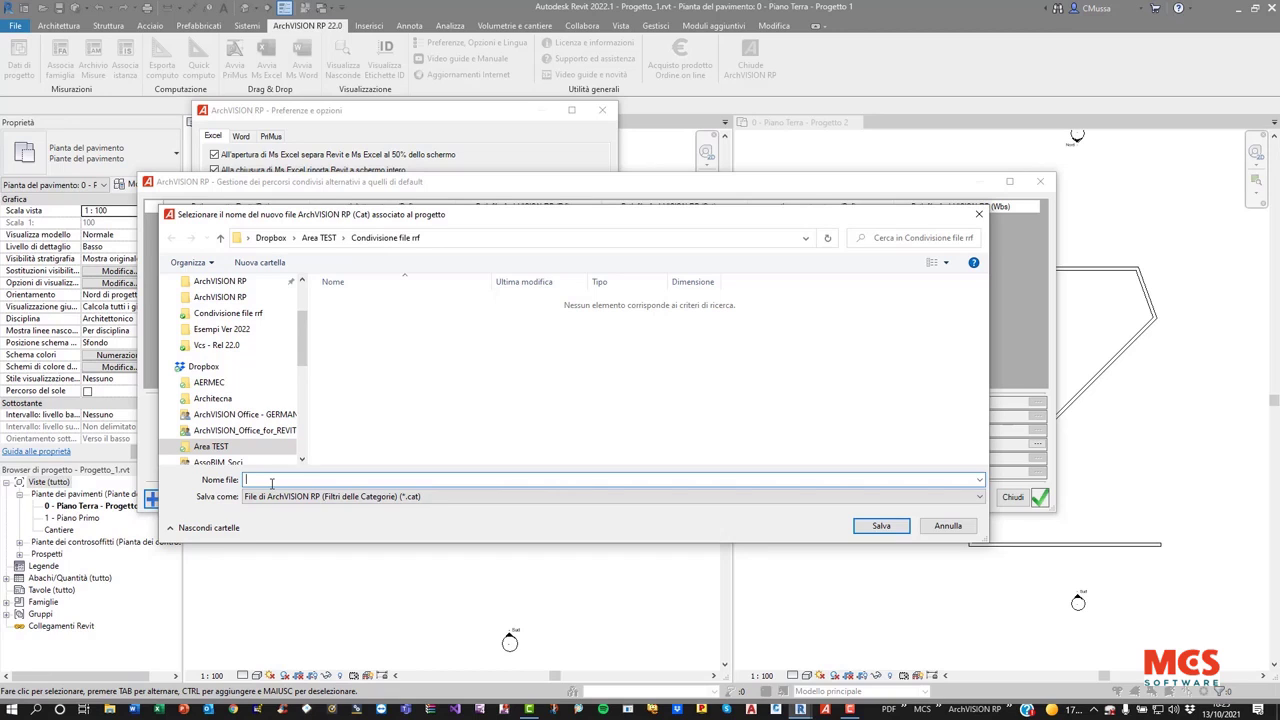
# - Create the category filters file Categorie condivise.cat
pyautogui.write('Catego')
pyautogui.write('rie condiv')
pyautogui.write('ise')
pyautogui.click(880, 528)
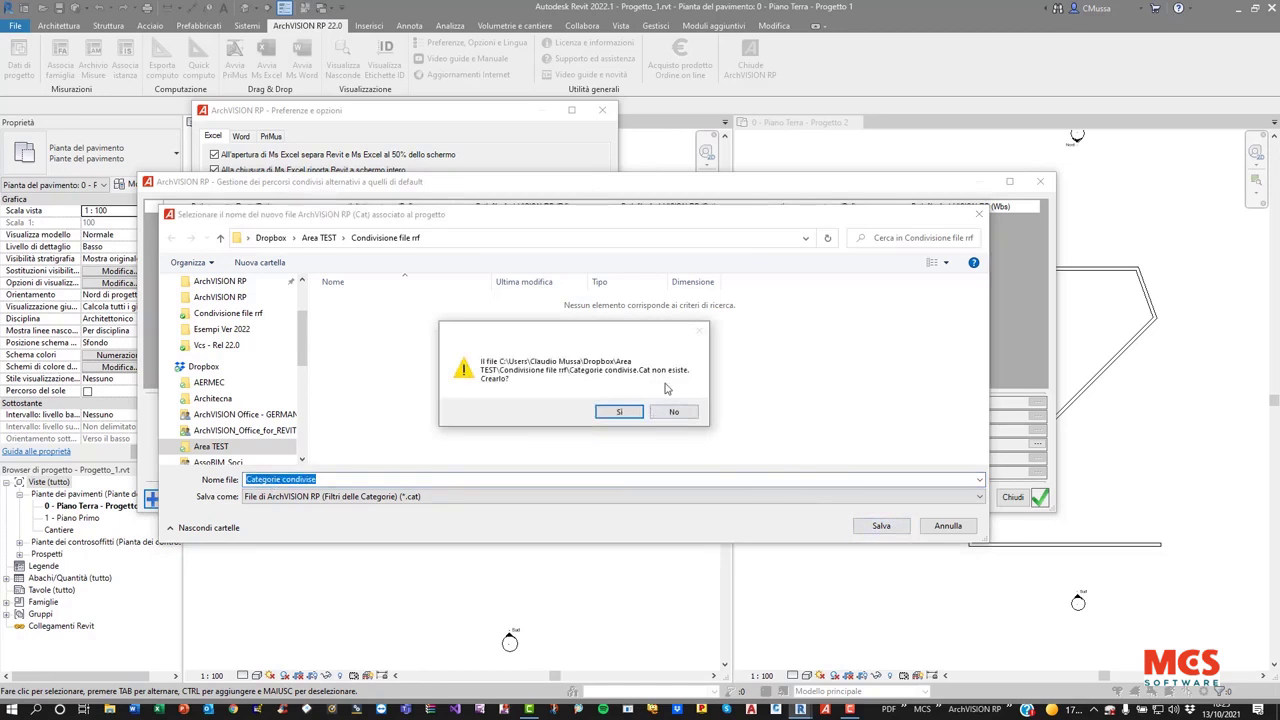
pyautogui.click(618, 413)
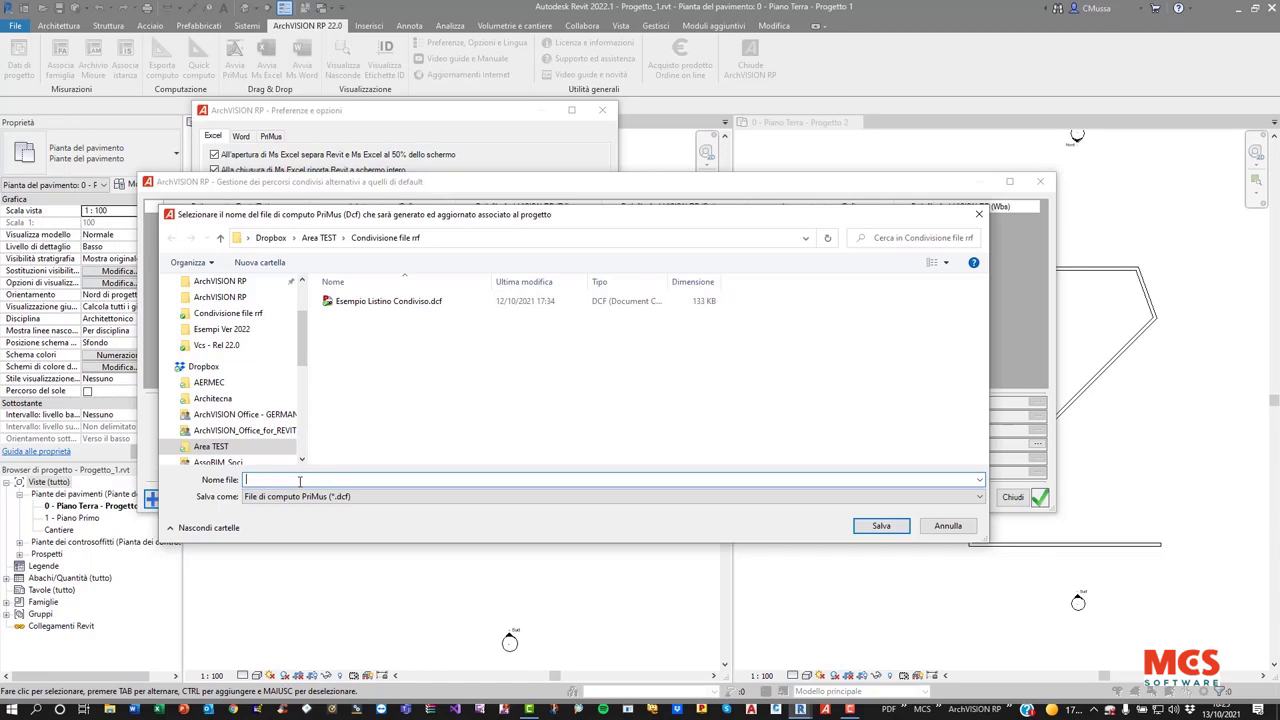
# - Create the shared computation file Computo condiviso.dcf
pyautogui.write('C')
pyautogui.write('omputo con')
pyautogui.write('diviso')
pyautogui.click(880, 527)
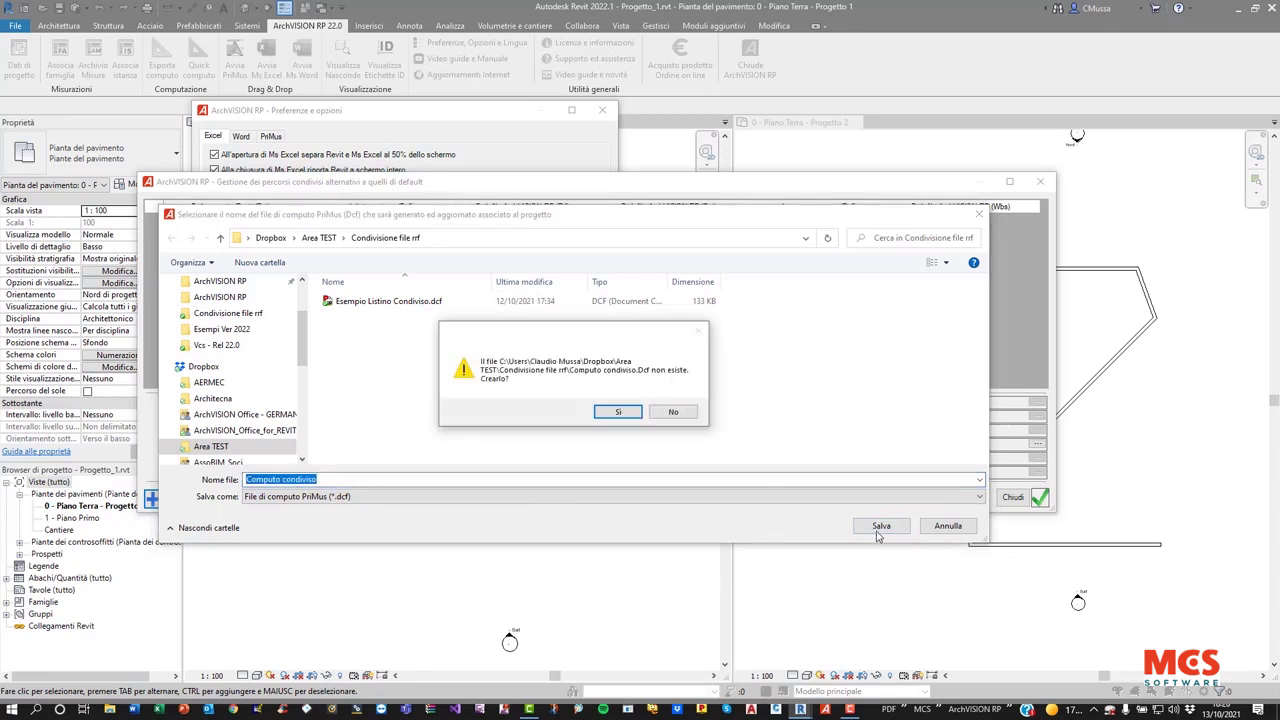
pyautogui.click(617, 411)
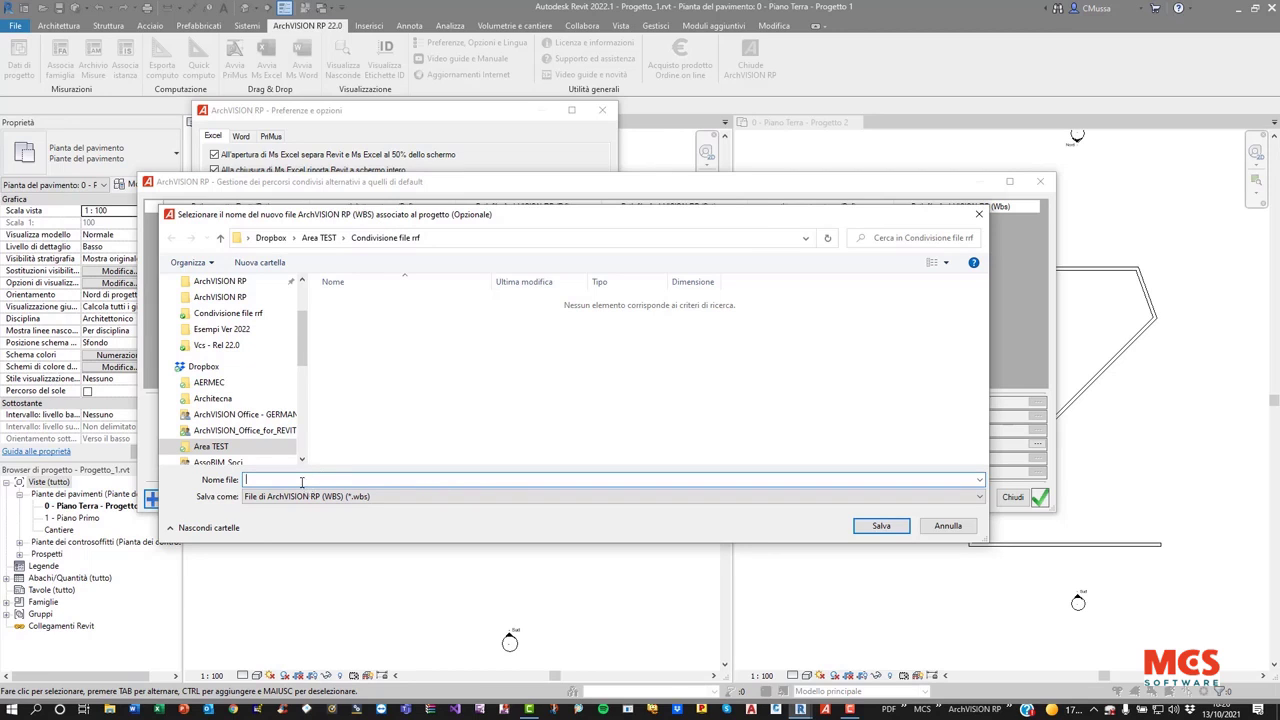
# - Create Struttura WBS Condivisa.wbs and archive the finished Progetto_1 shared-path configuration
pyautogui.write('Stru')
pyautogui.write('ttura WBS Co')
pyautogui.write('ndivisa')
pyautogui.click(868, 526)
pyautogui.click(617, 416)
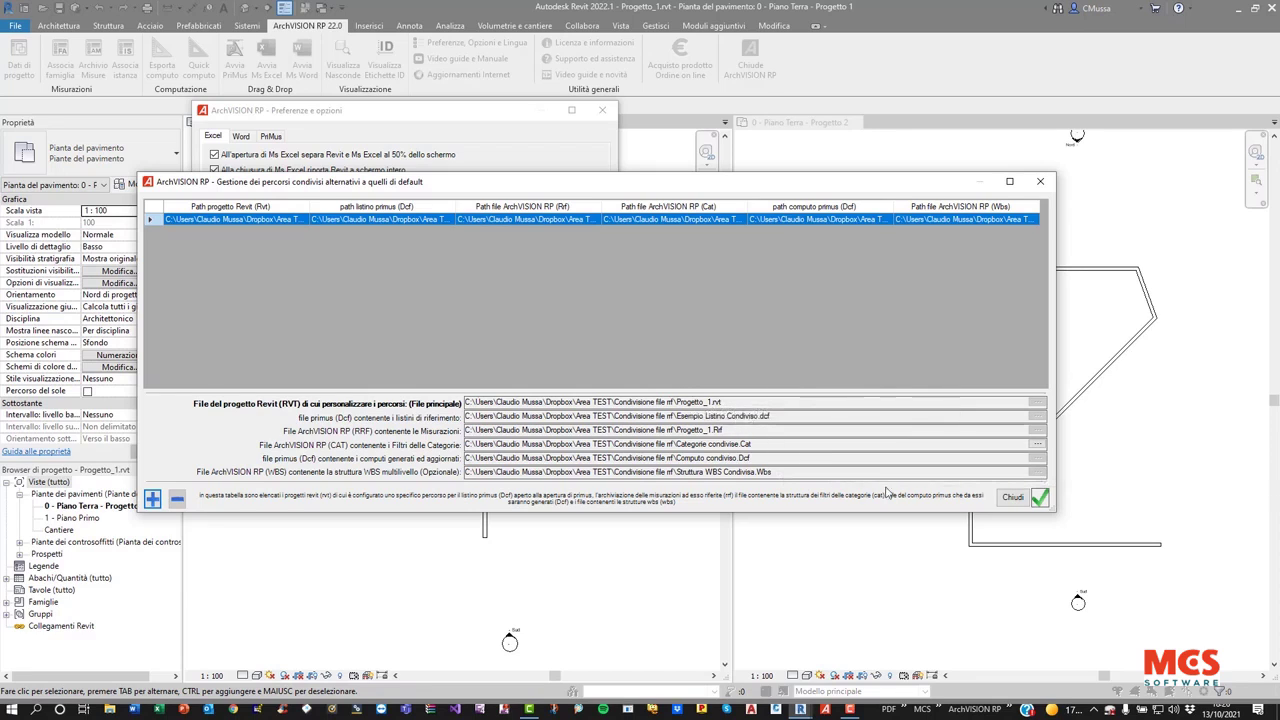
pyautogui.click(1036, 505)
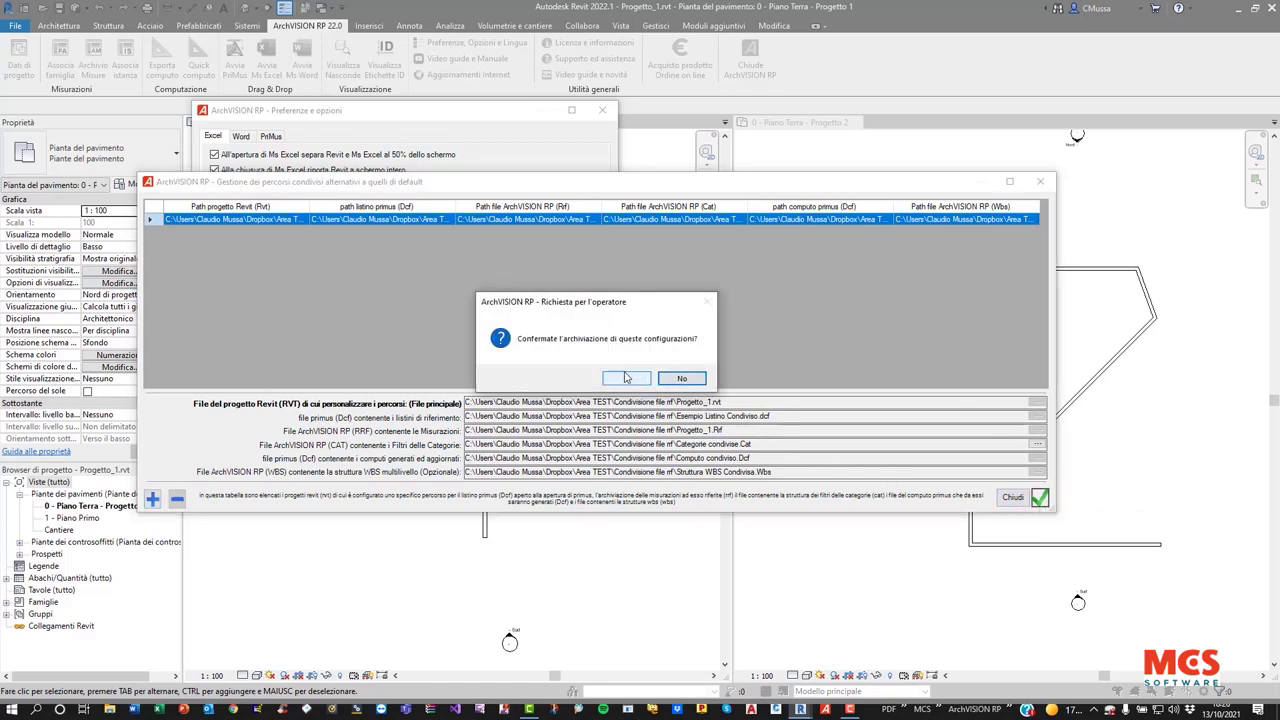
pyautogui.click(626, 378)
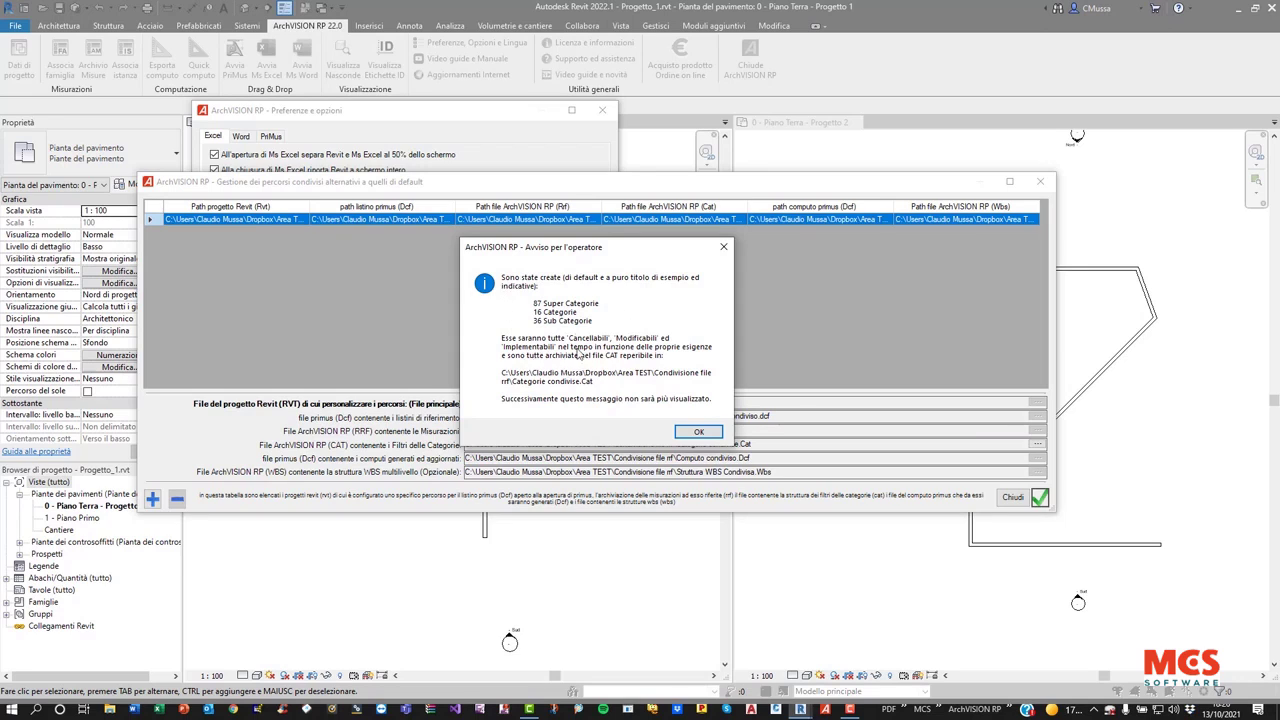
# - Select the diagonal wall and add an empty measurement to its family via Associa famiglia
pyautogui.click(697, 434)
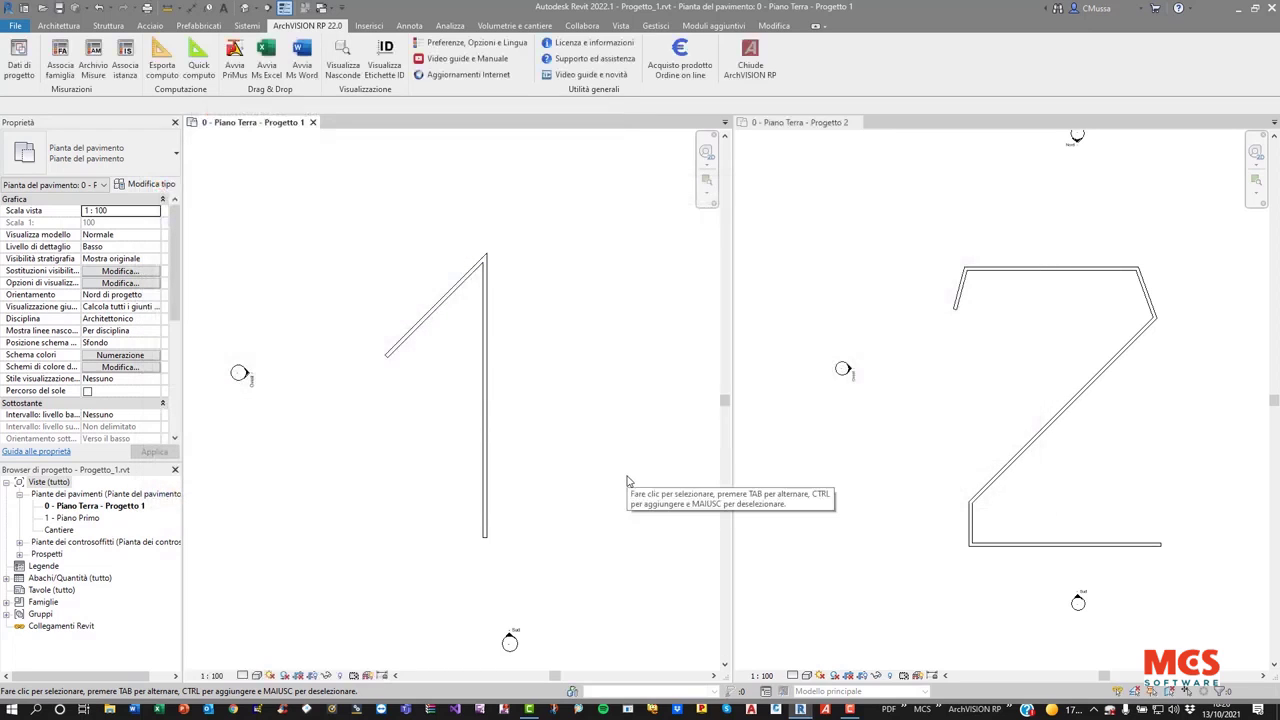
pyautogui.click(430, 311)
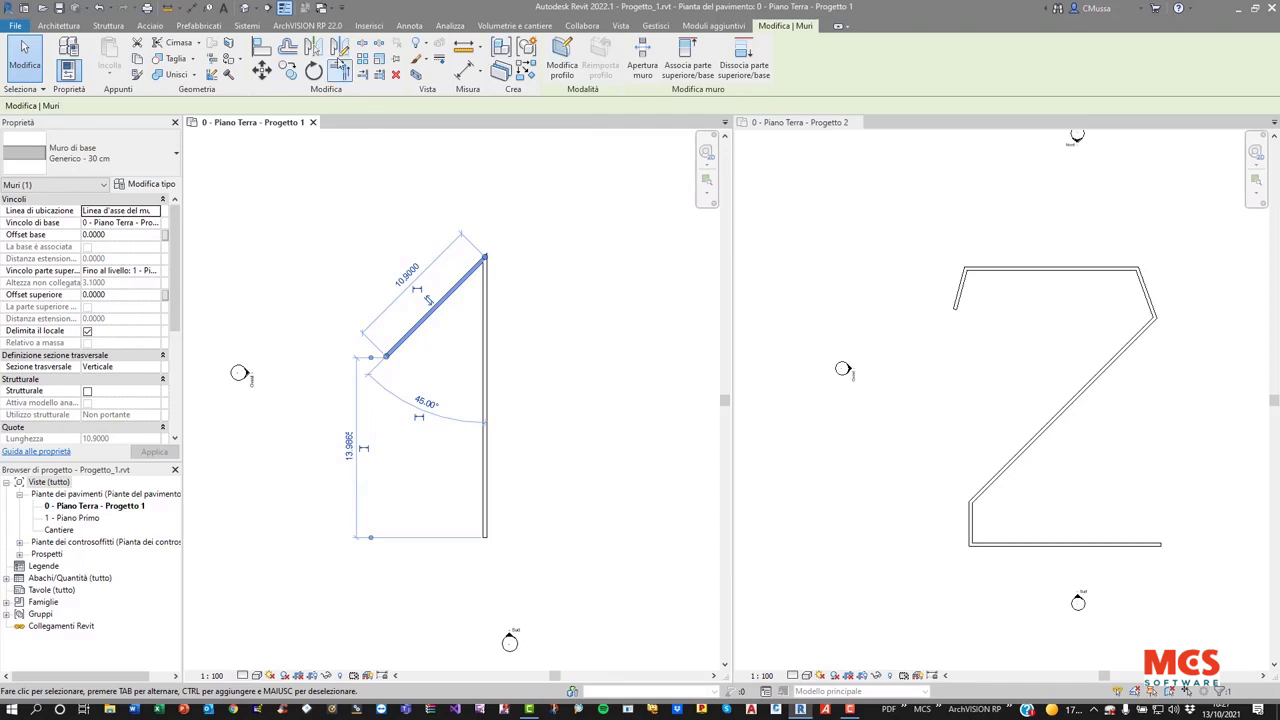
pyautogui.click(310, 26)
pyautogui.click(59, 70)
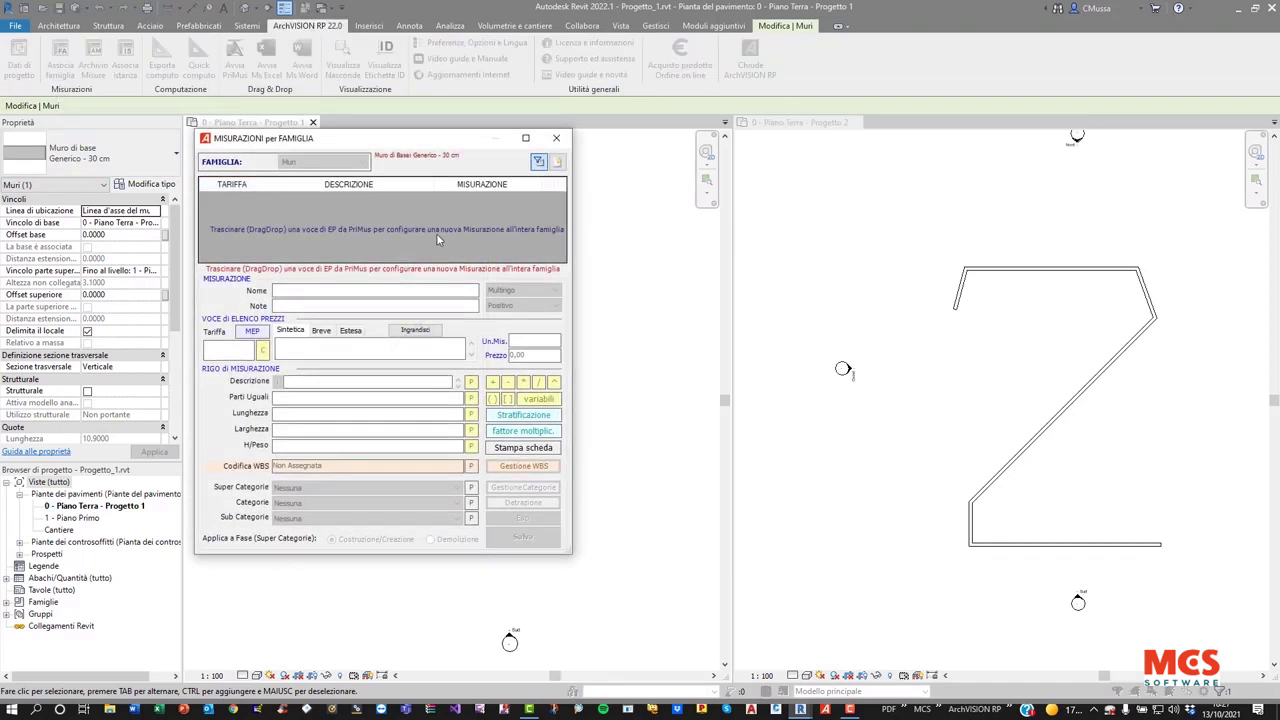
pyautogui.click(539, 161)
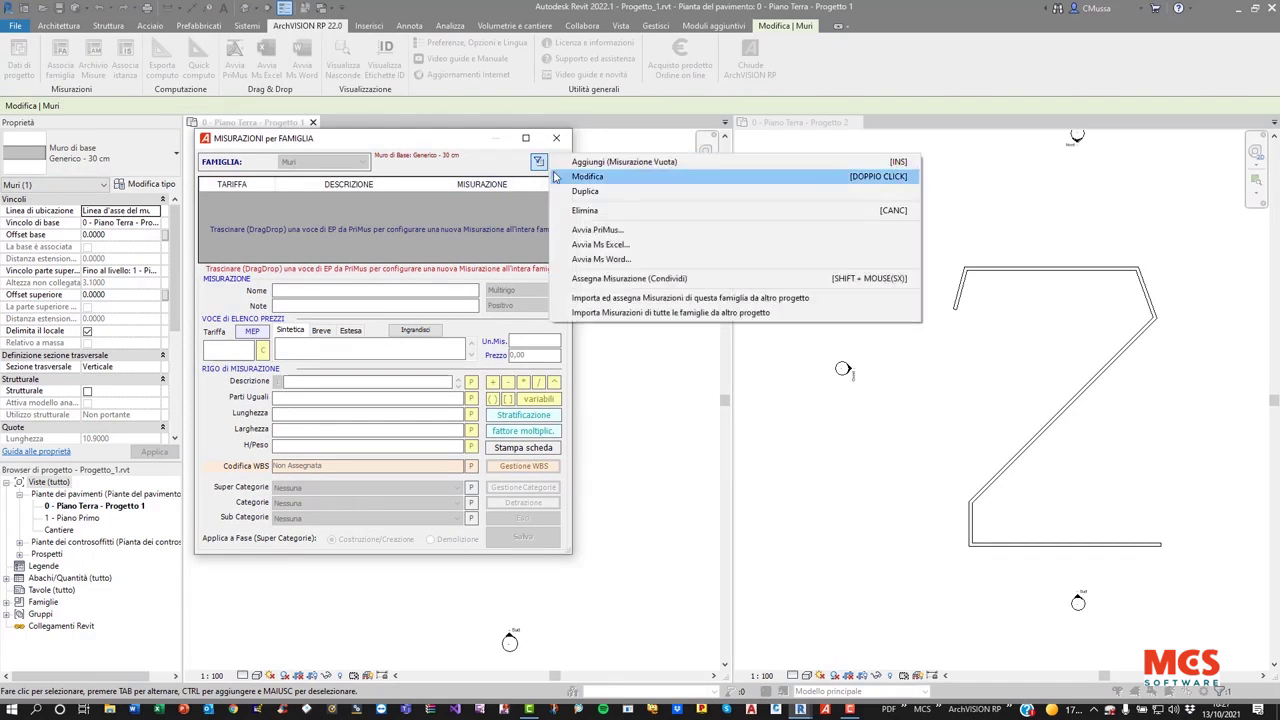
pyautogui.click(597, 163)
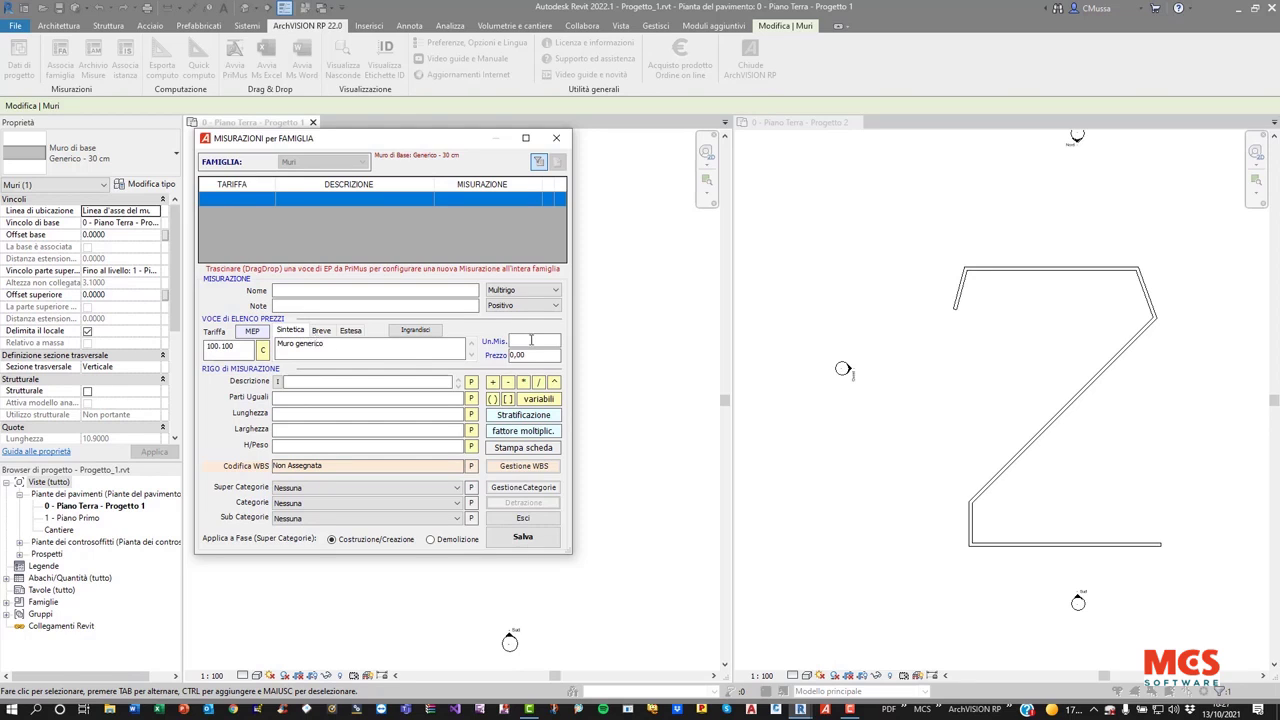
pyautogui.click(534, 341)
# - Set the measurement unit to m3, price to 10, and description to $NomeFam$
pyautogui.write('m3')
pyautogui.press('Tab')
pyautogui.write('1')
pyautogui.click(323, 382)
pyautogui.rightClick(323, 382)
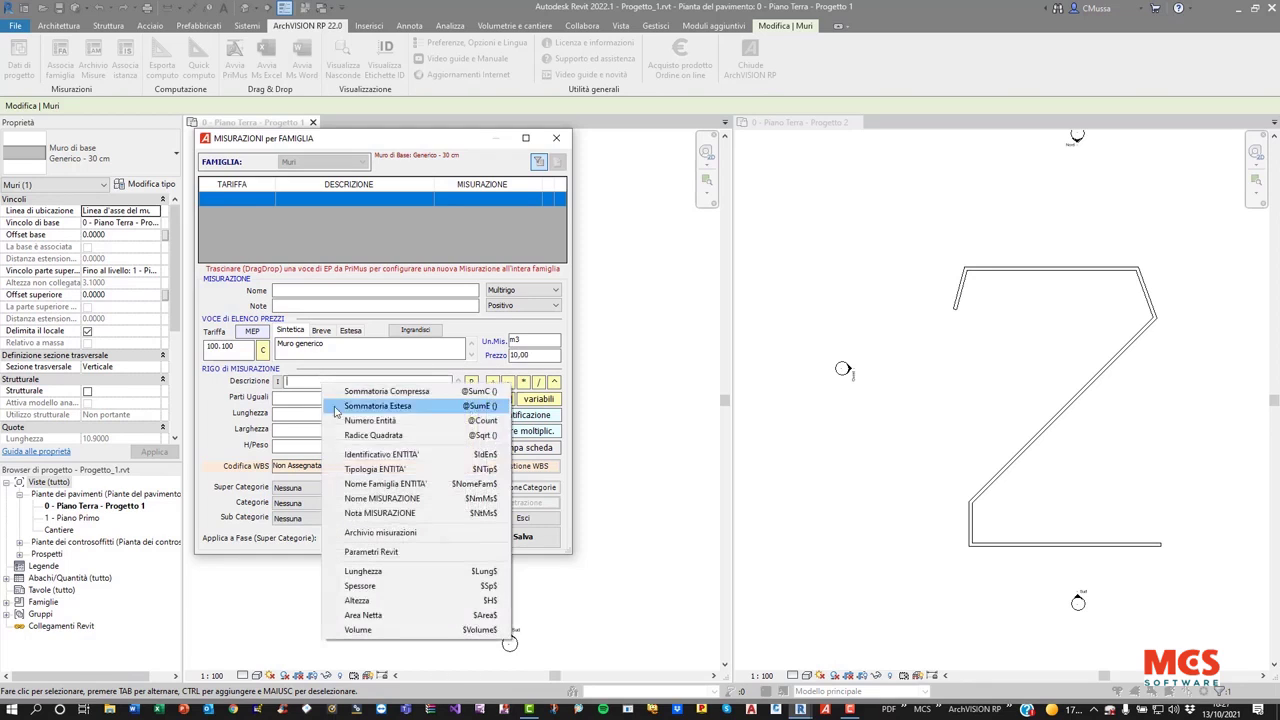
pyautogui.click(413, 485)
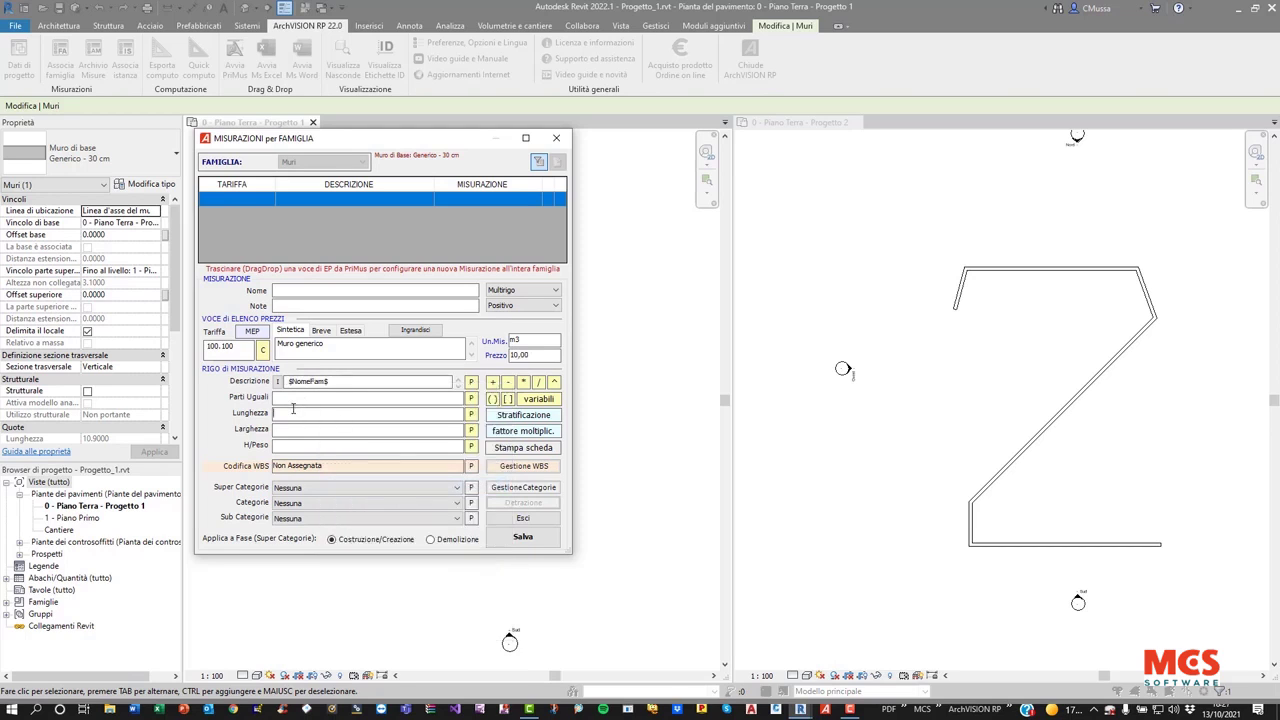
# - Fill length, width and height with $Lung$, $Sp$ and $H$, then save and close
pyautogui.rightClick(293, 408)
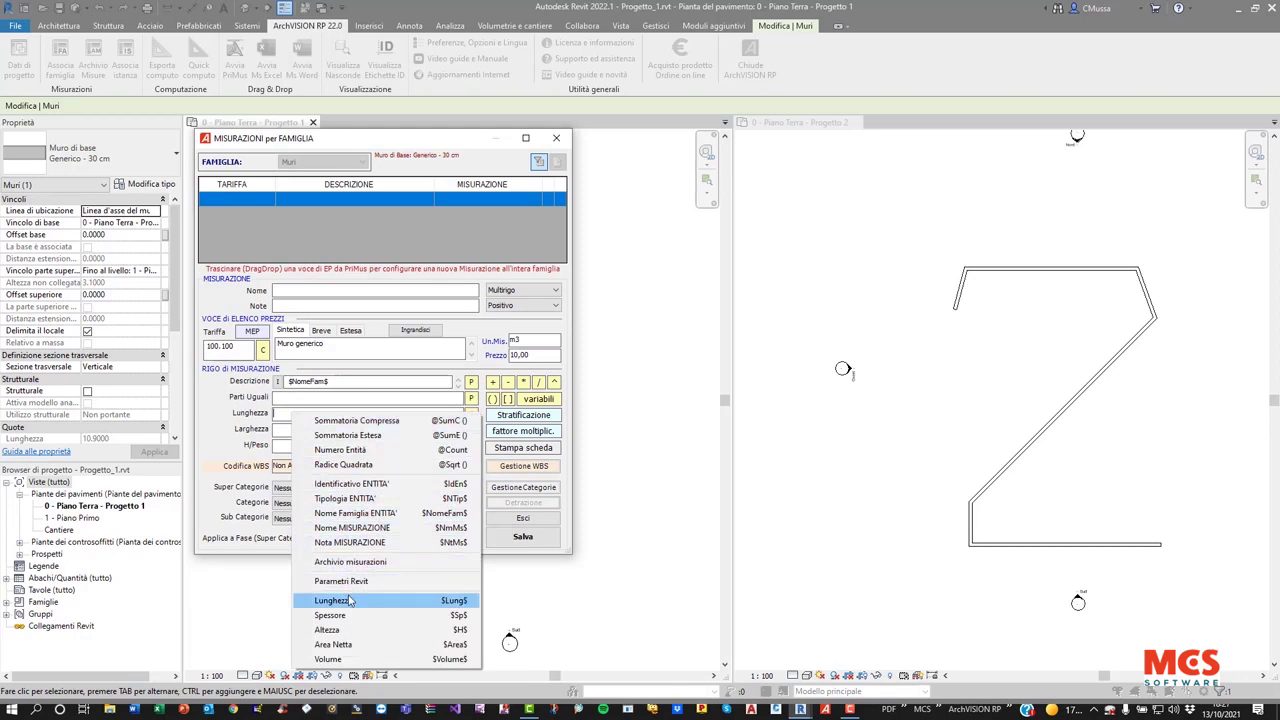
pyautogui.click(348, 601)
pyautogui.rightClick(297, 428)
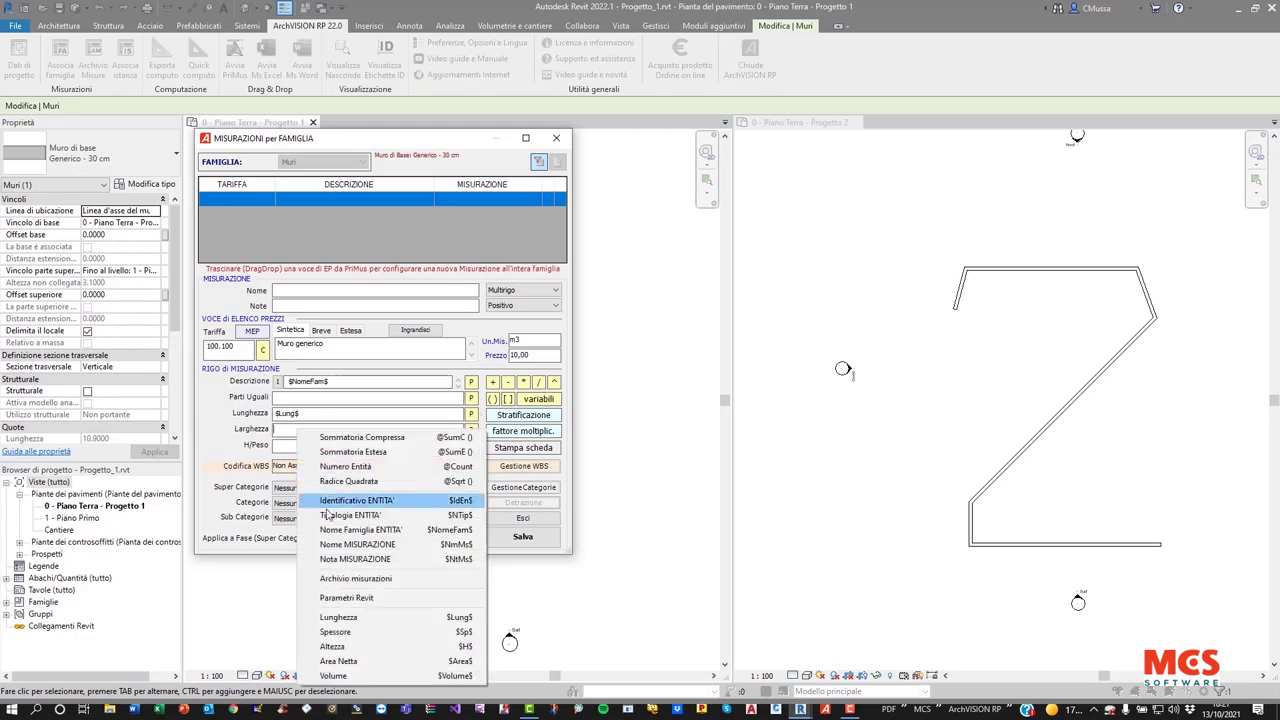
pyautogui.click(355, 634)
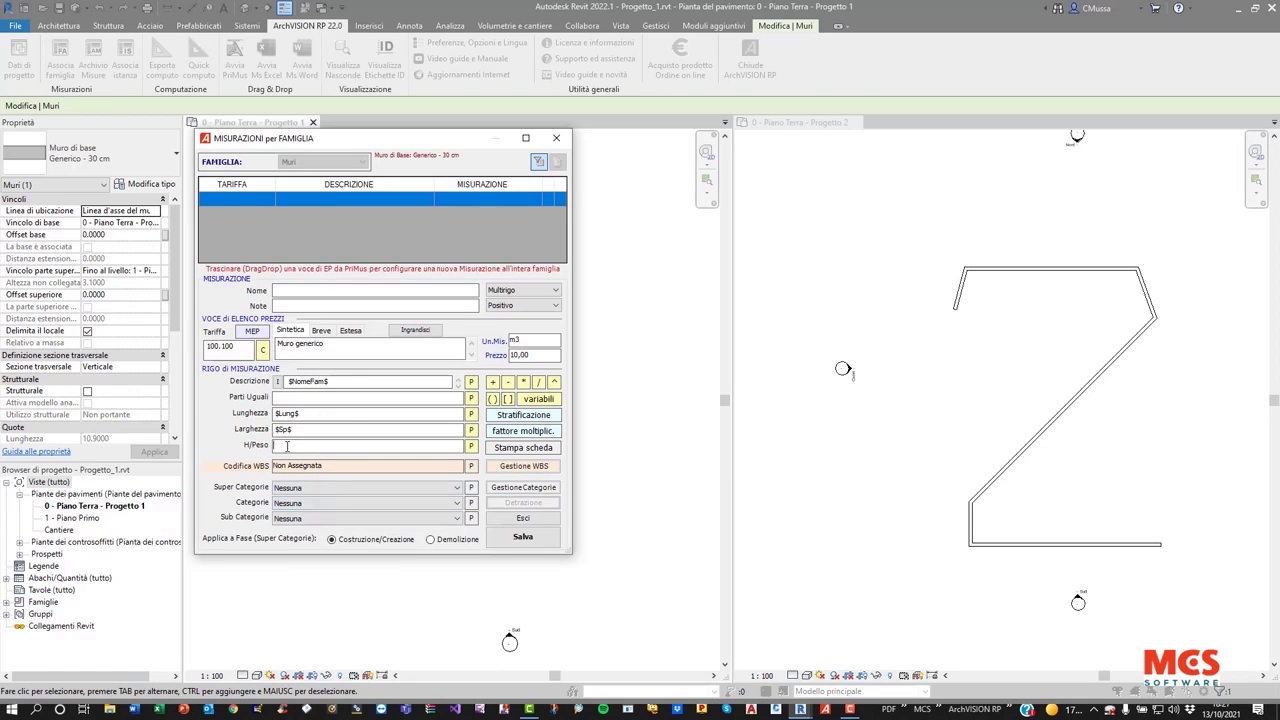
pyautogui.rightClick(287, 446)
pyautogui.click(330, 408)
pyautogui.click(522, 537)
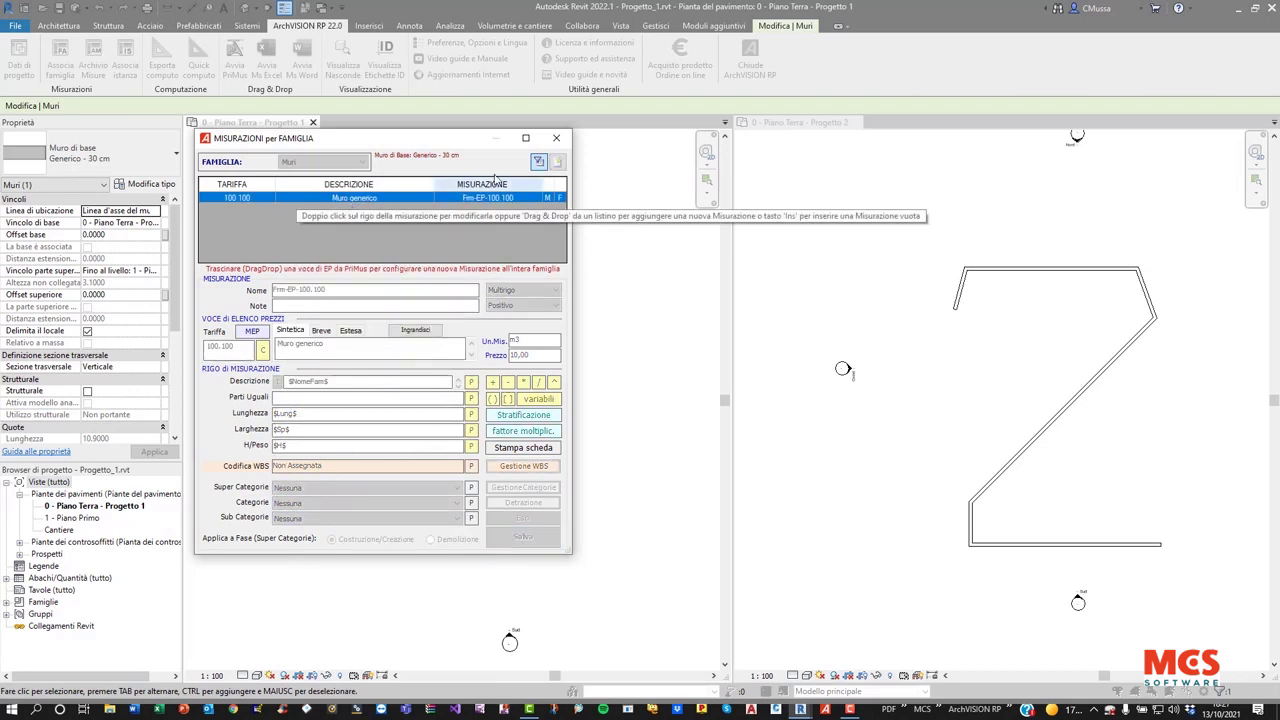
pyautogui.click(556, 137)
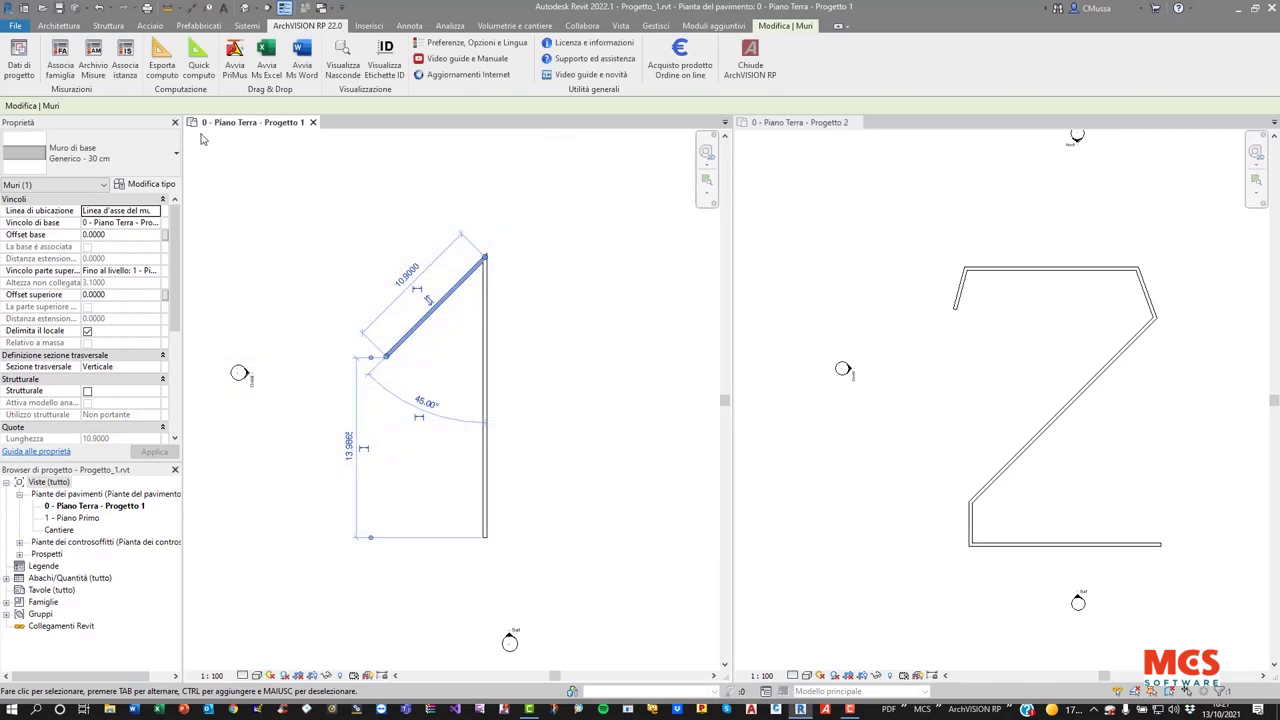
# - Export the wall computation to Computo condiviso.dcf, replacing the previous export, then deselect the wall
pyautogui.click(162, 74)
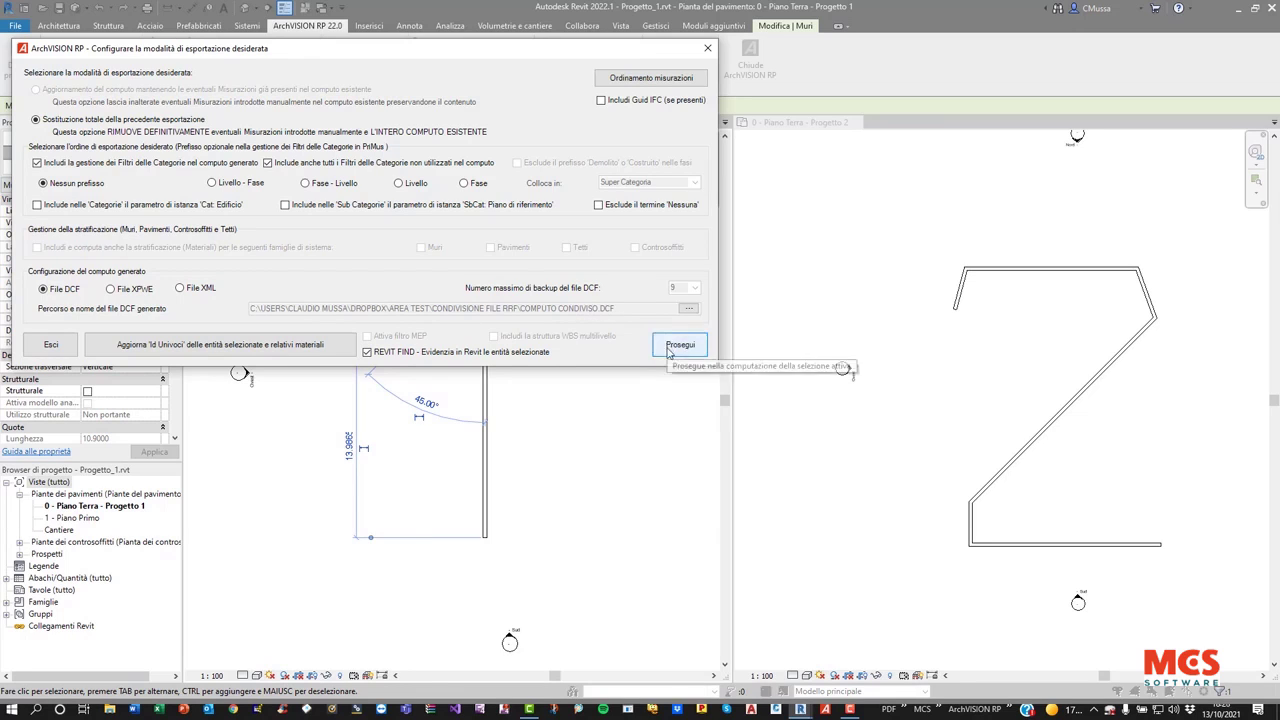
pyautogui.click(670, 346)
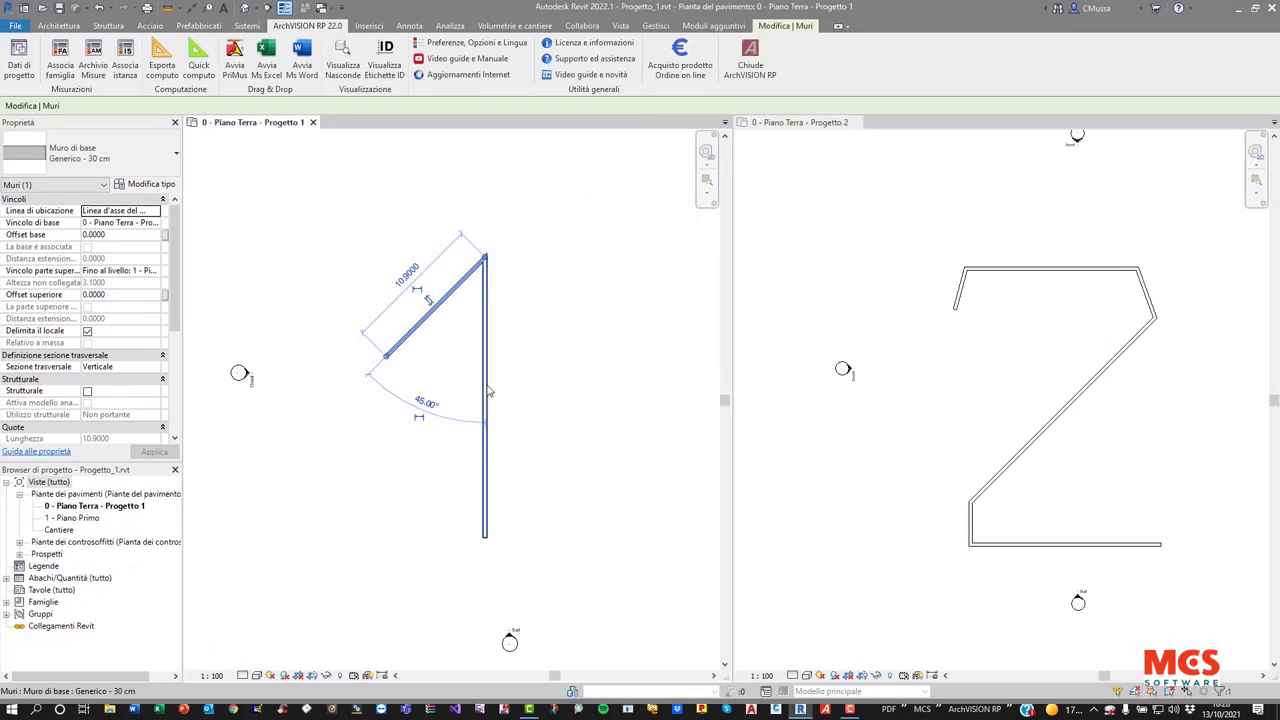
pyautogui.click(603, 250)
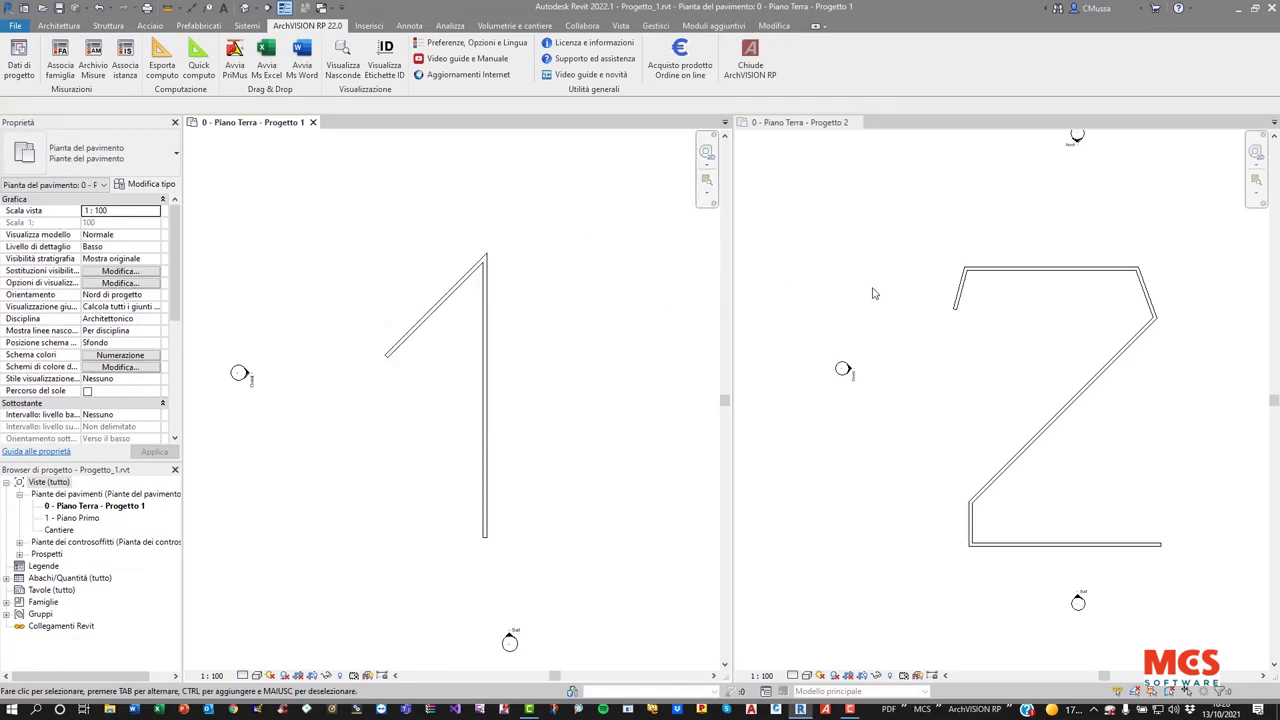
# - With Progetto 2 active, open ArchVISION RP's Percorsi file personalizzati manager and add a new entry
pyautogui.click(962, 293)
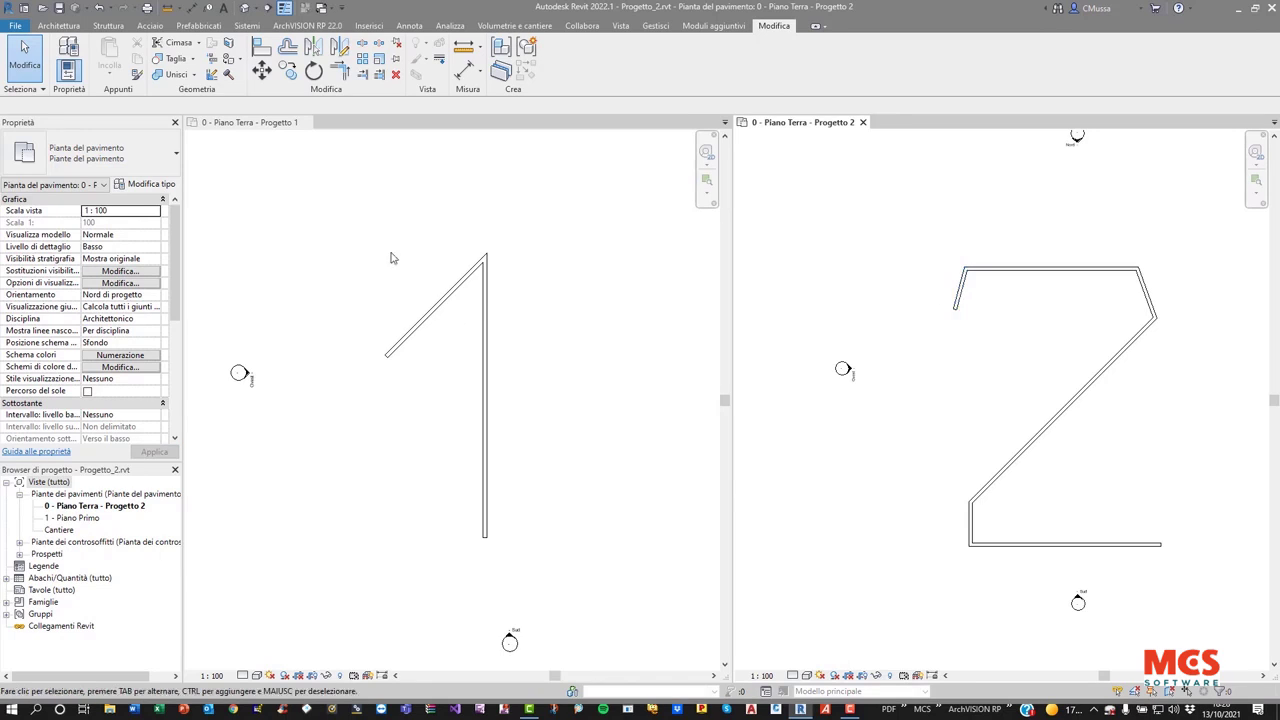
pyautogui.click(305, 28)
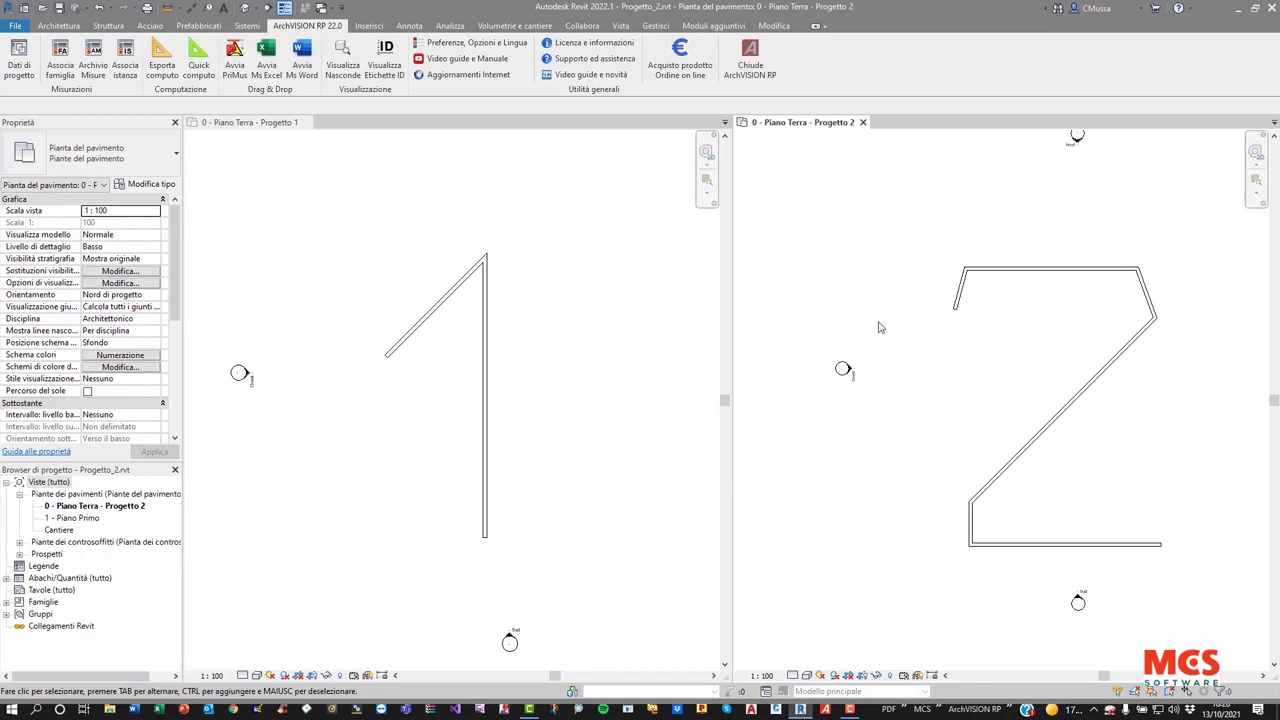
pyautogui.click(447, 44)
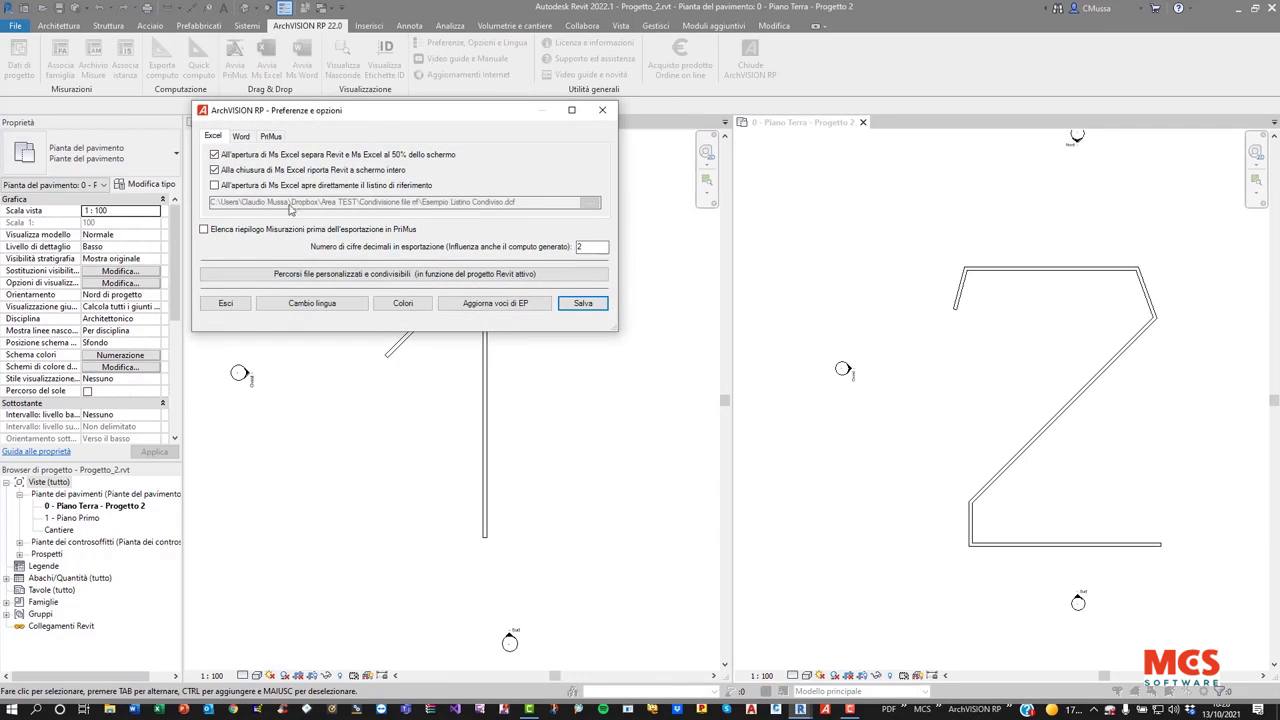
pyautogui.click(294, 276)
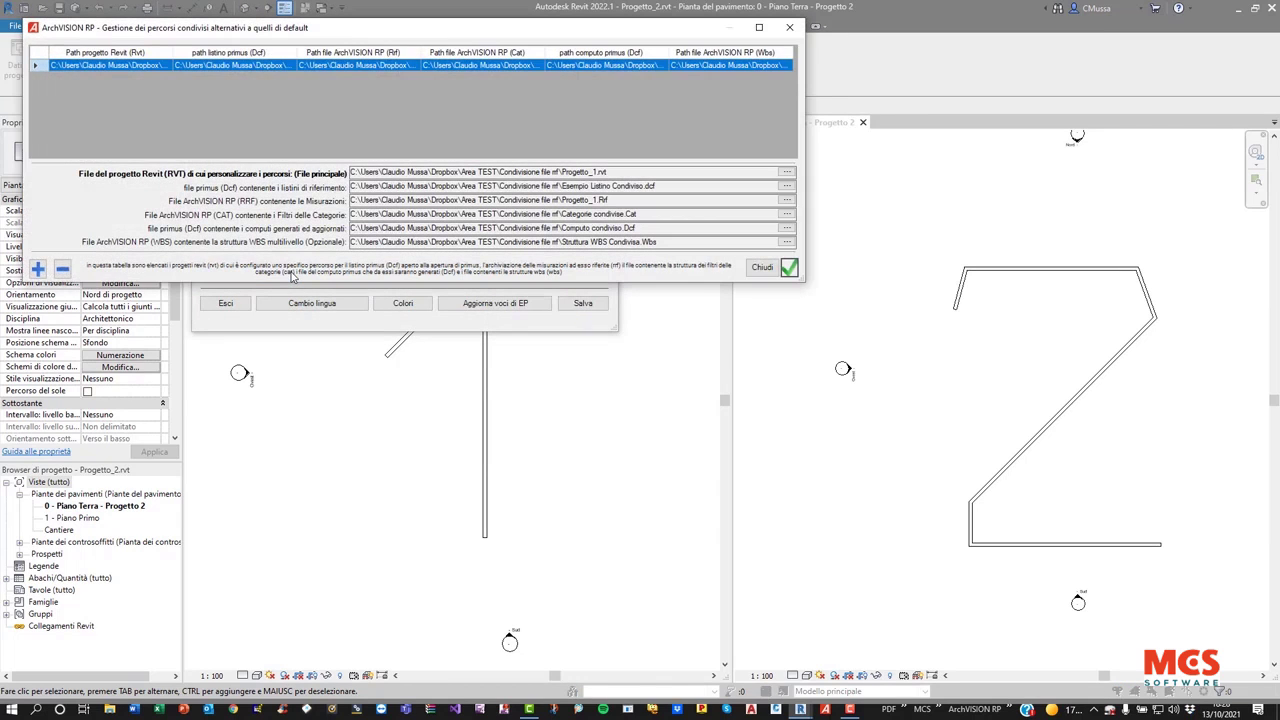
pyautogui.moveTo(348, 36); pyautogui.dragTo(411, 179)
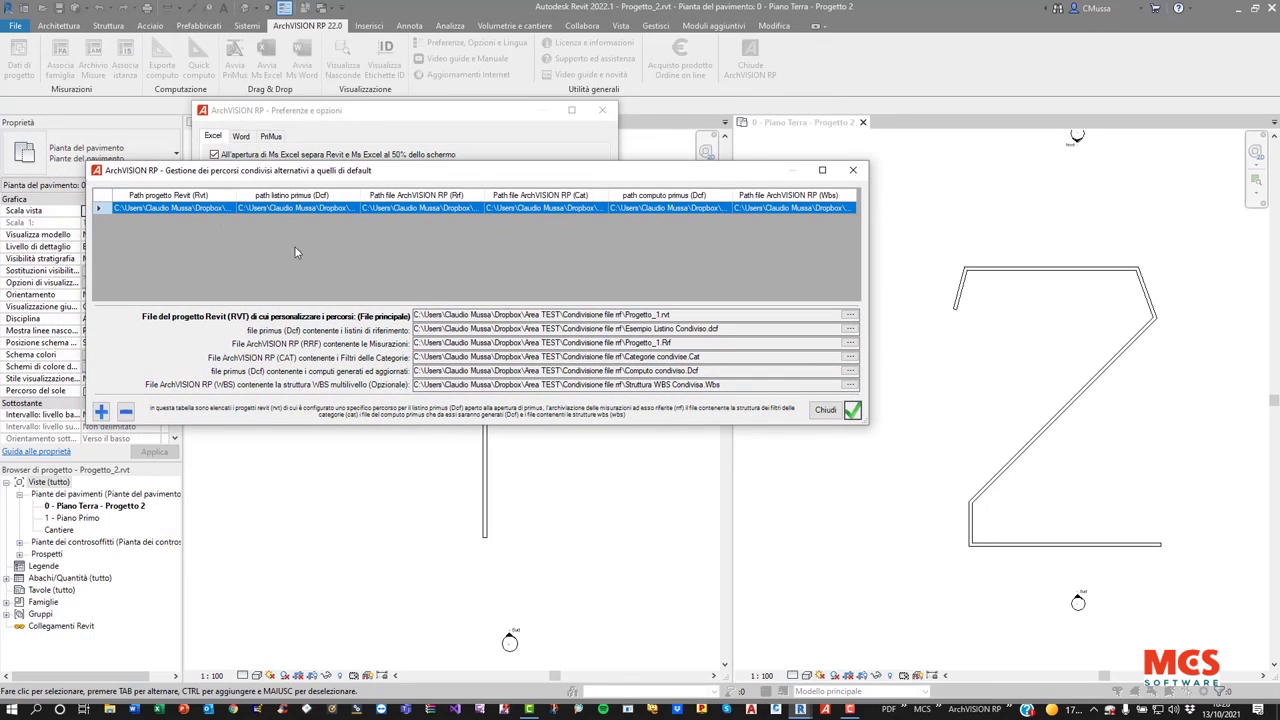
pyautogui.click(101, 411)
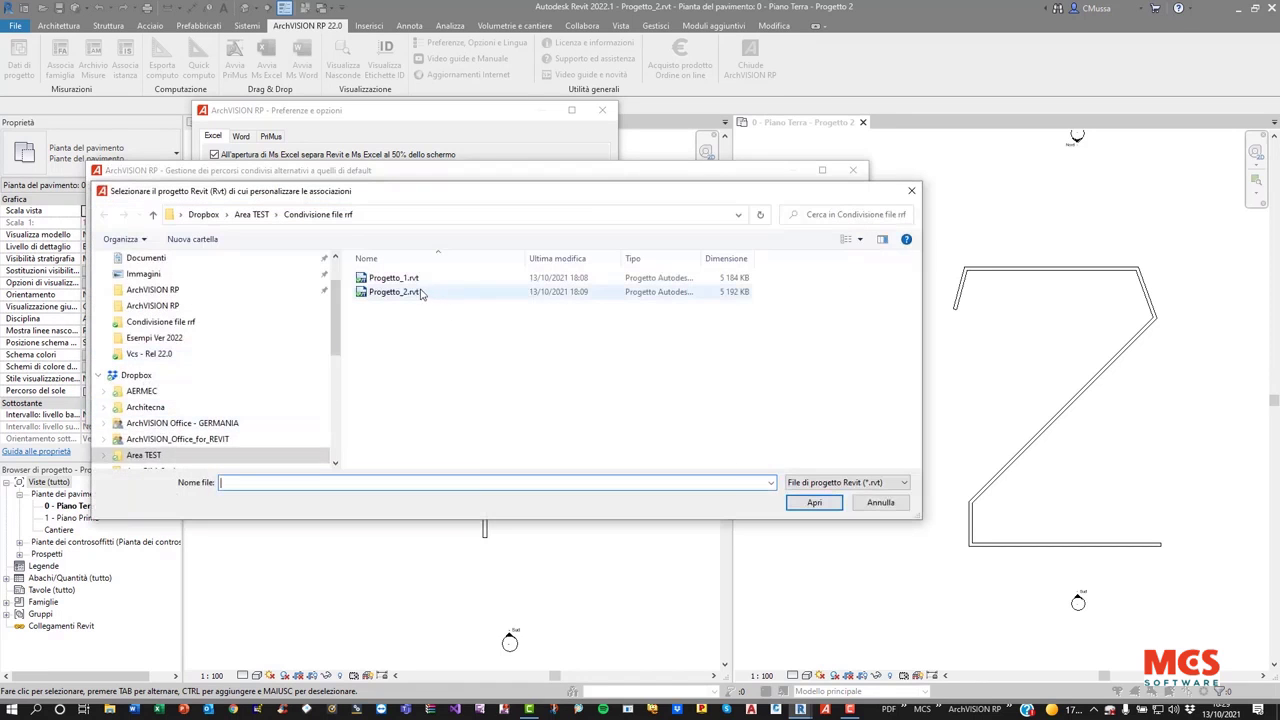
# - Assign Progetto_2.rvt as the project and Esempio Listino Condiviso.dcf as its price list
pyautogui.click(405, 296)
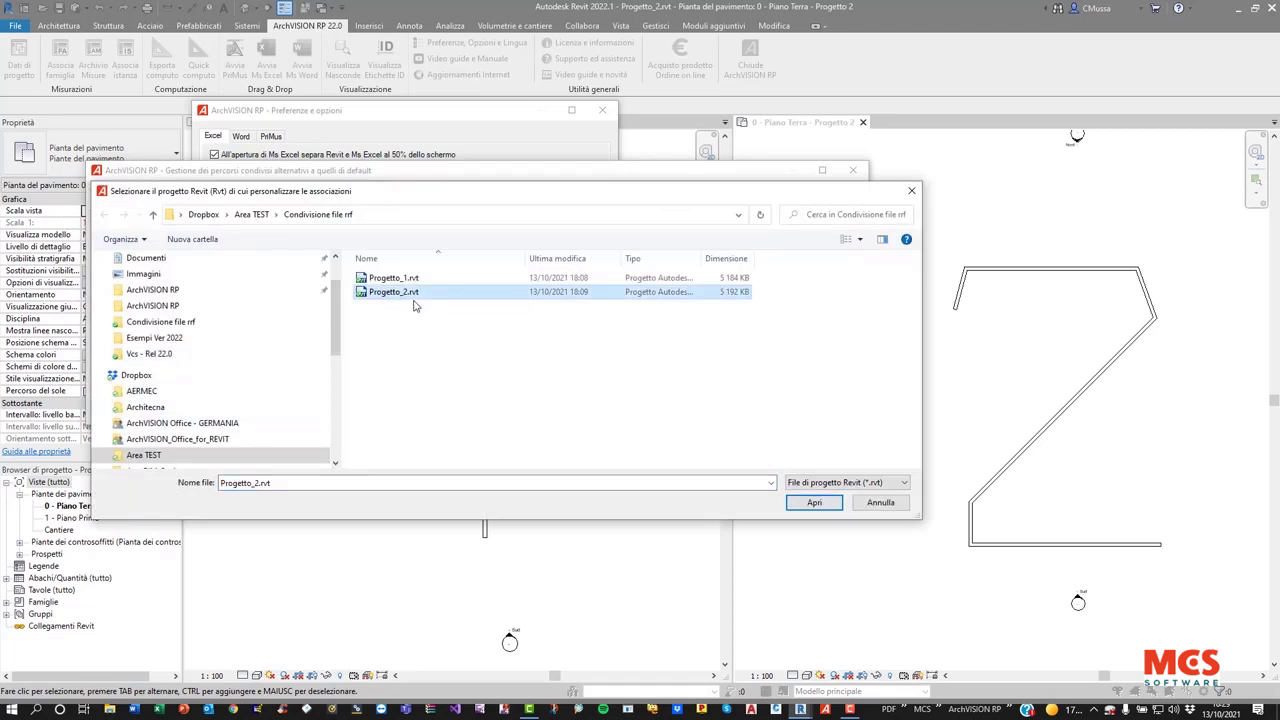
pyautogui.click(820, 505)
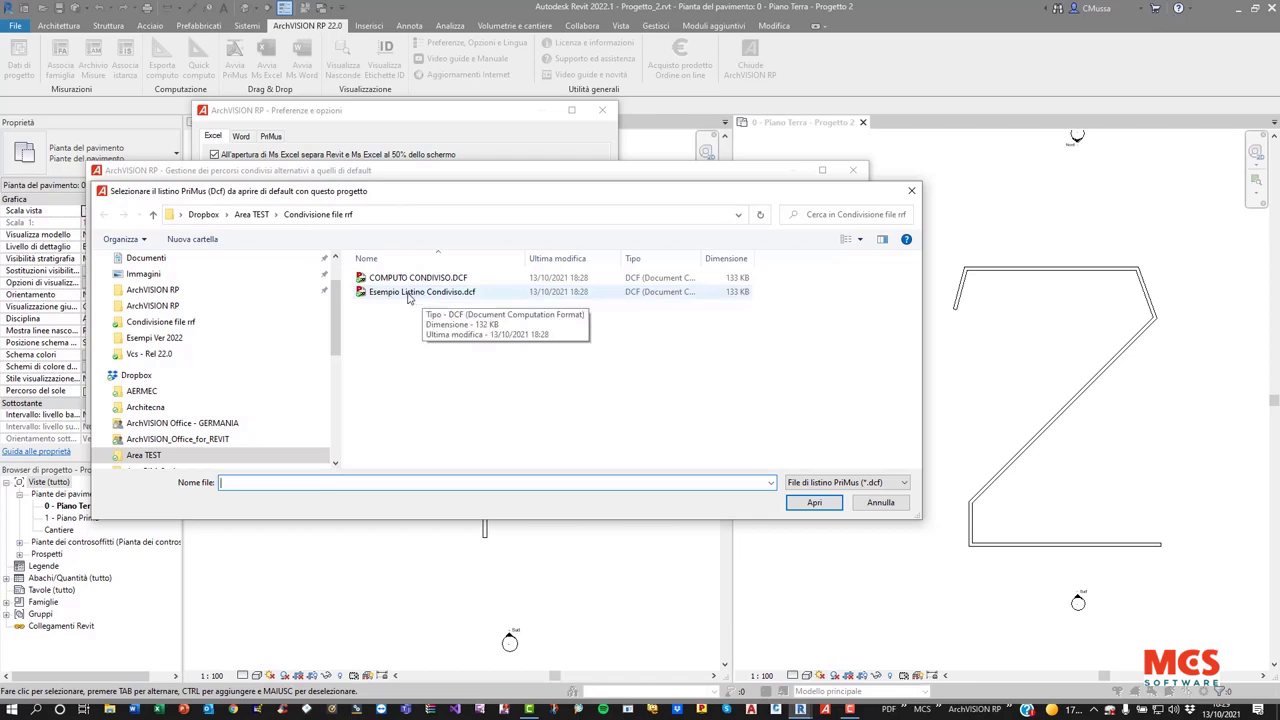
pyautogui.click(408, 298)
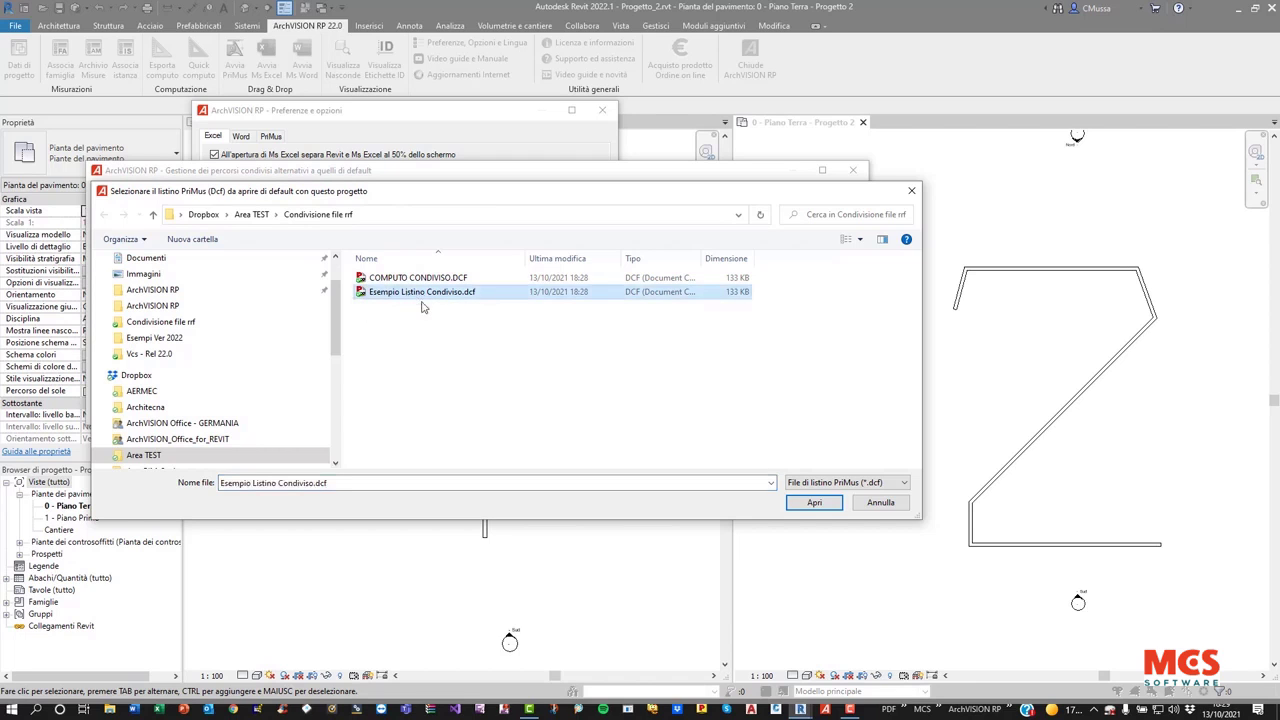
pyautogui.click(817, 503)
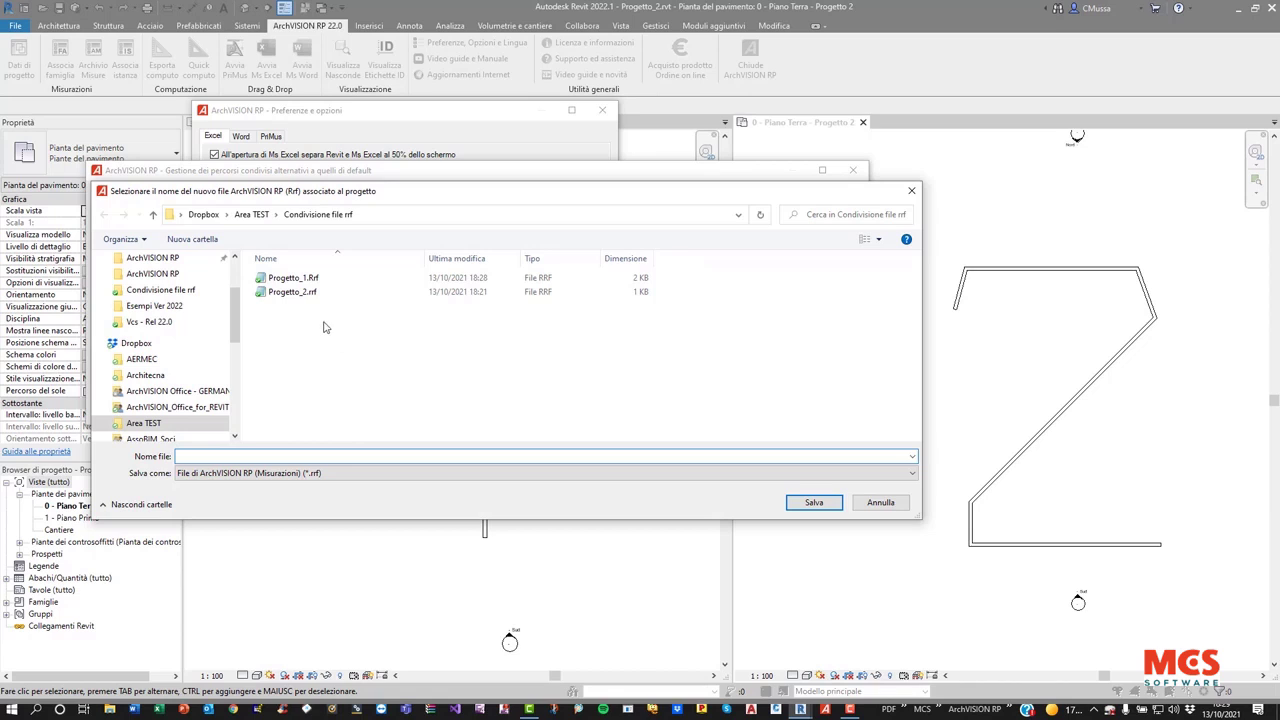
# - Delete the unwanted Progetto_2.rrf measurements file from the Dropbox folder
pyautogui.click(291, 279)
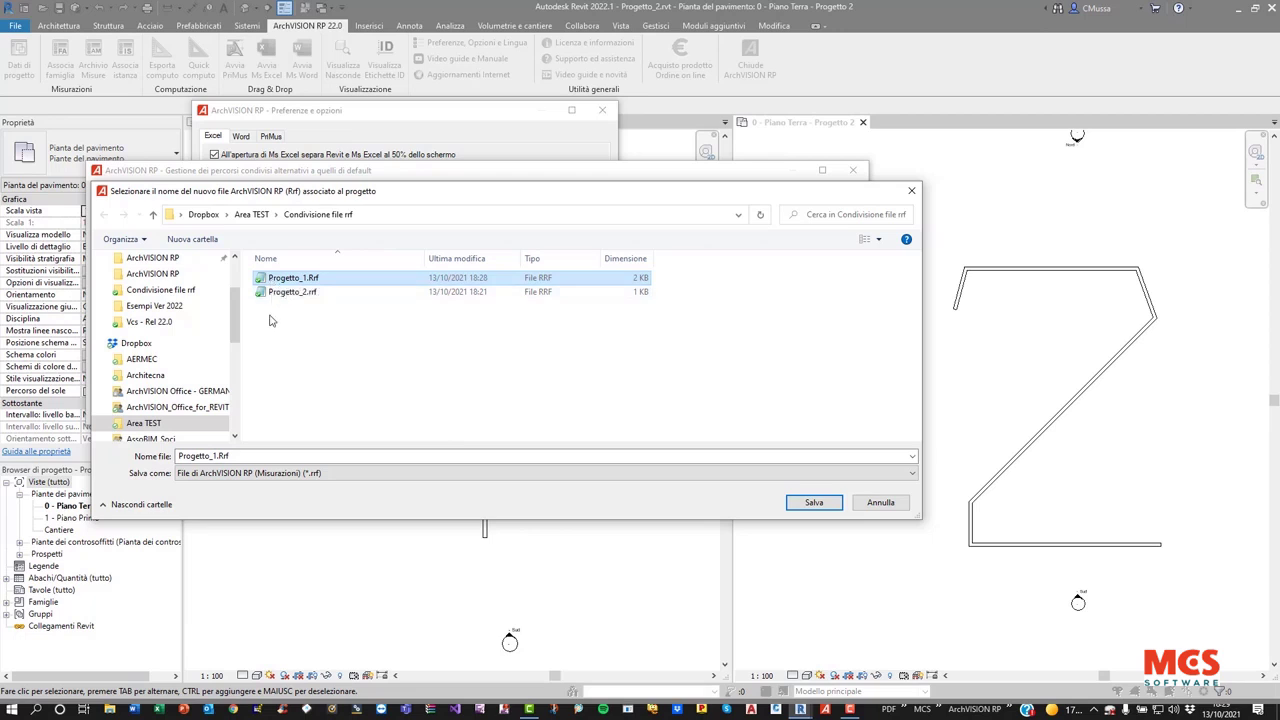
pyautogui.moveTo(292, 291)
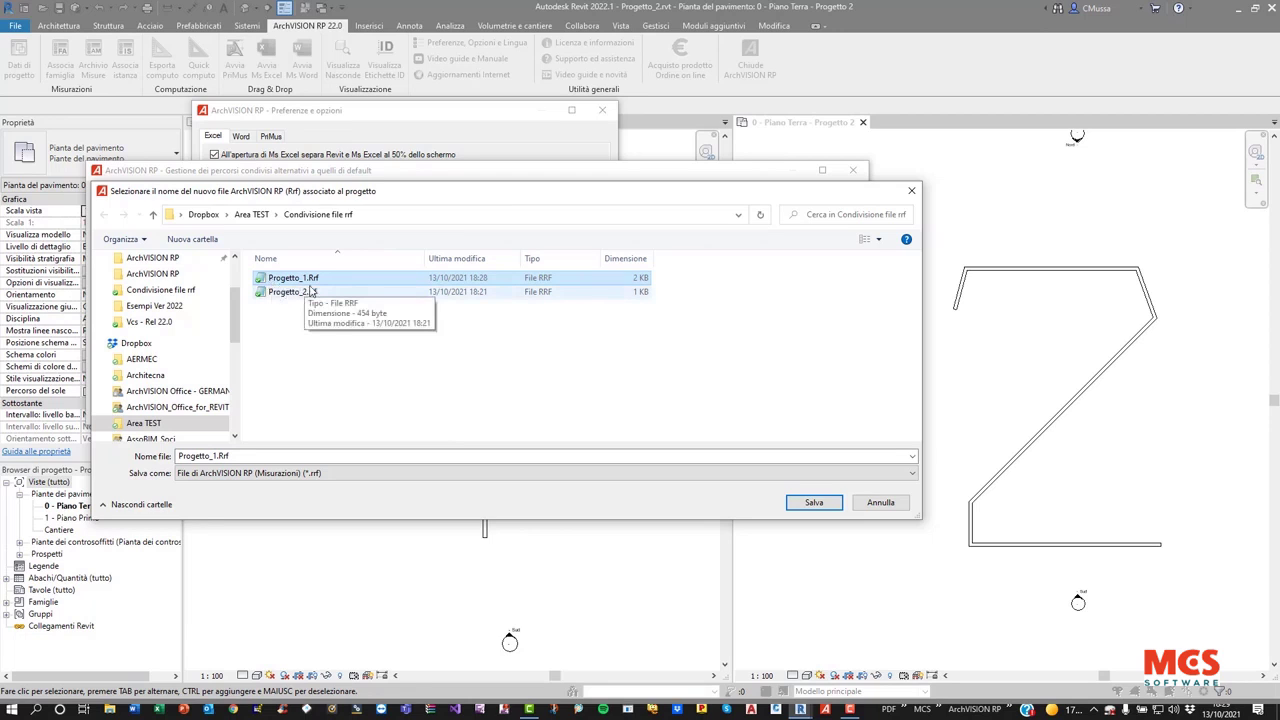
pyautogui.moveTo(378, 194); pyautogui.dragTo(457, 229)
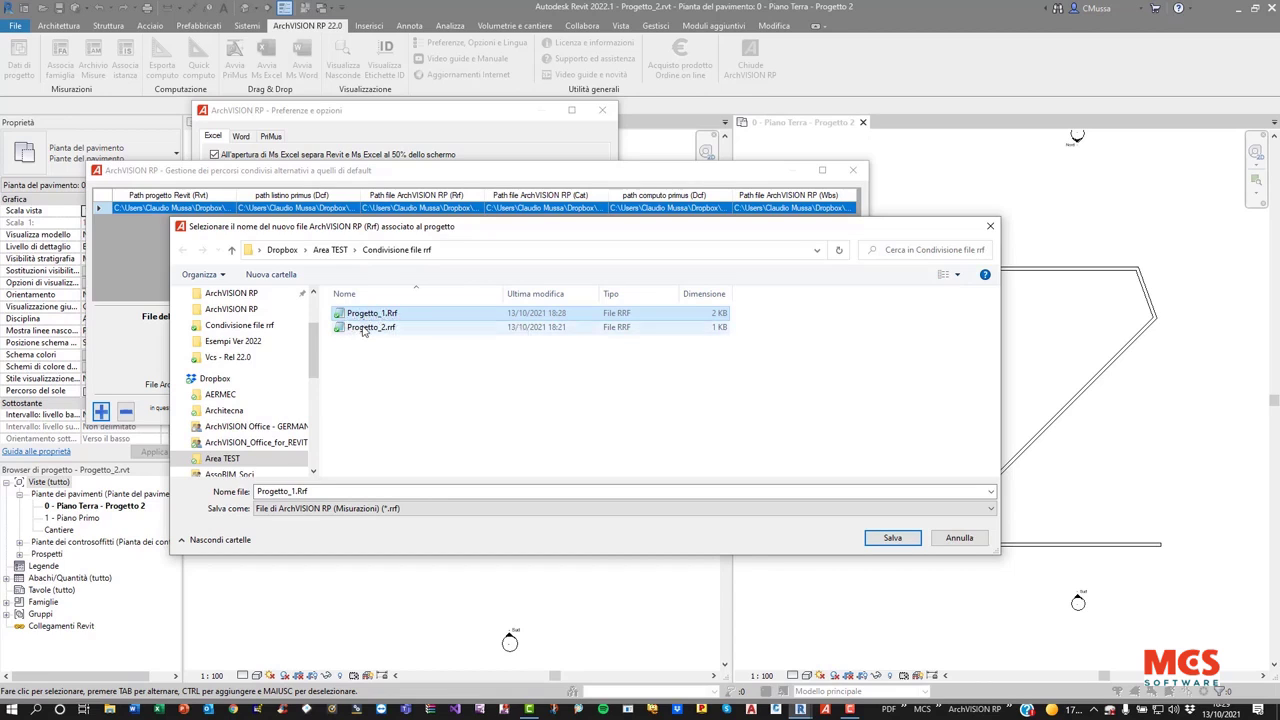
pyautogui.click(364, 331)
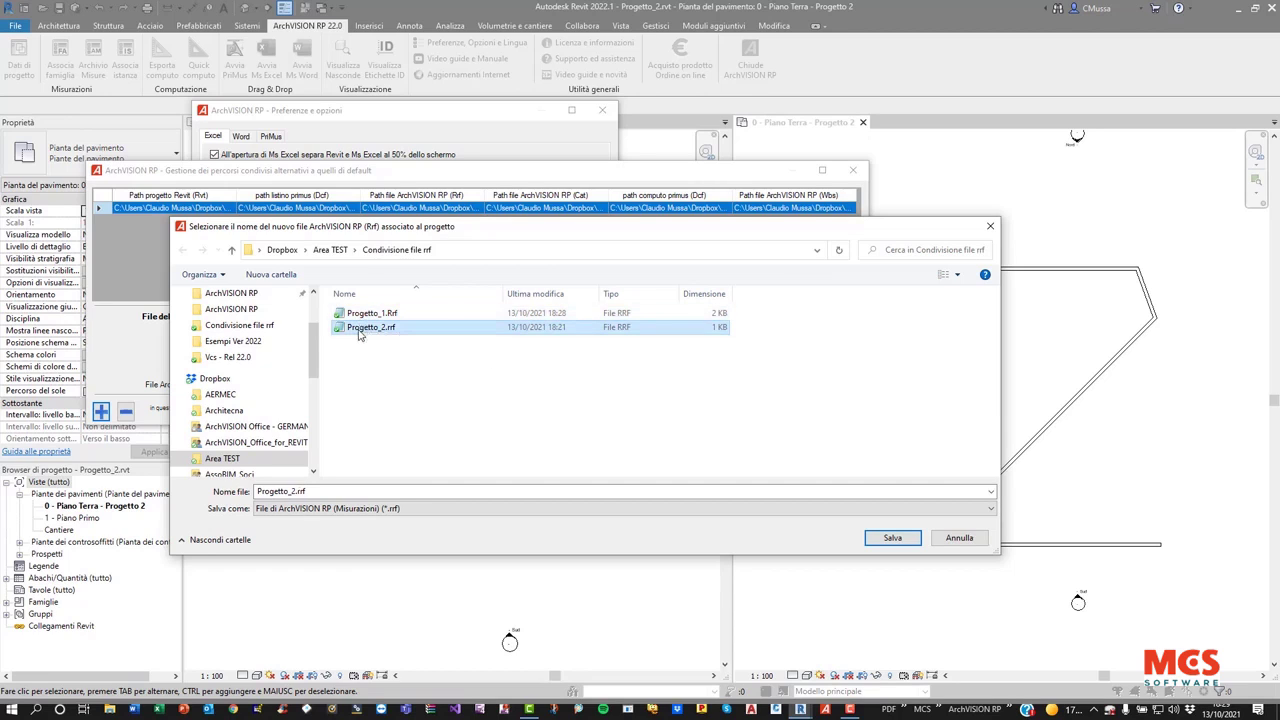
pyautogui.click(362, 316)
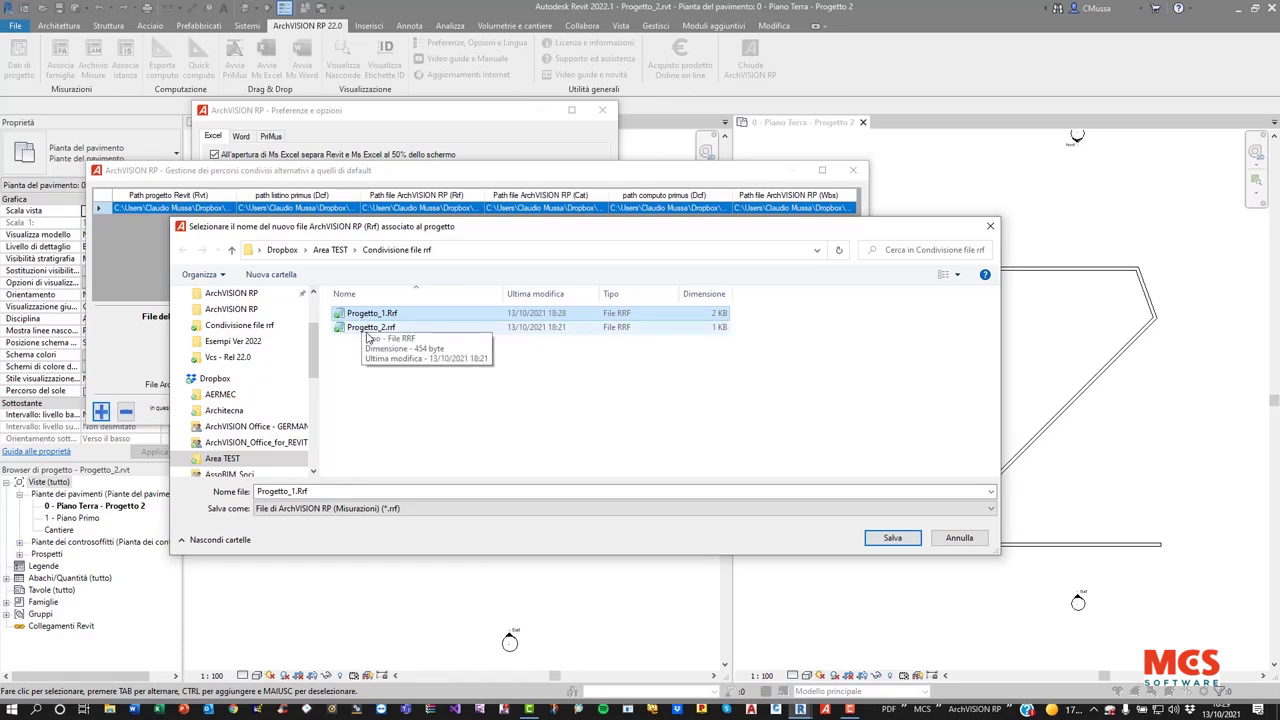
pyautogui.click(366, 334)
pyautogui.press('Delete')
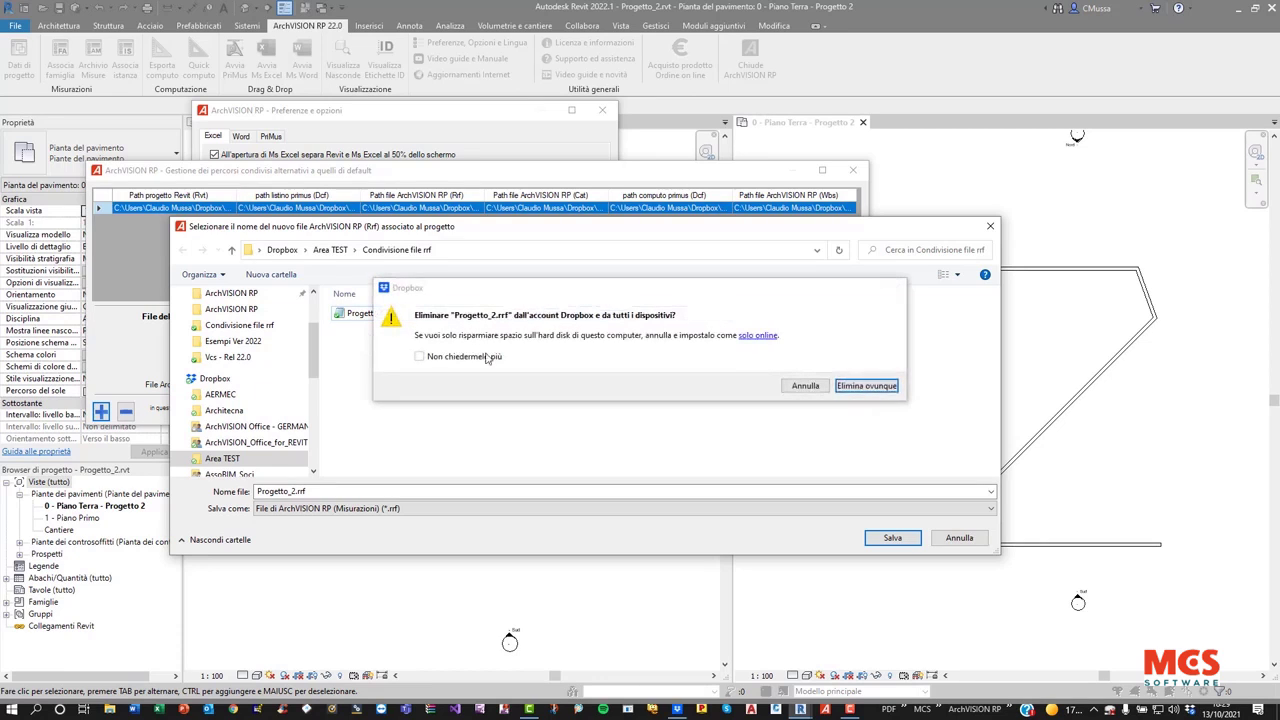
pyautogui.click(866, 388)
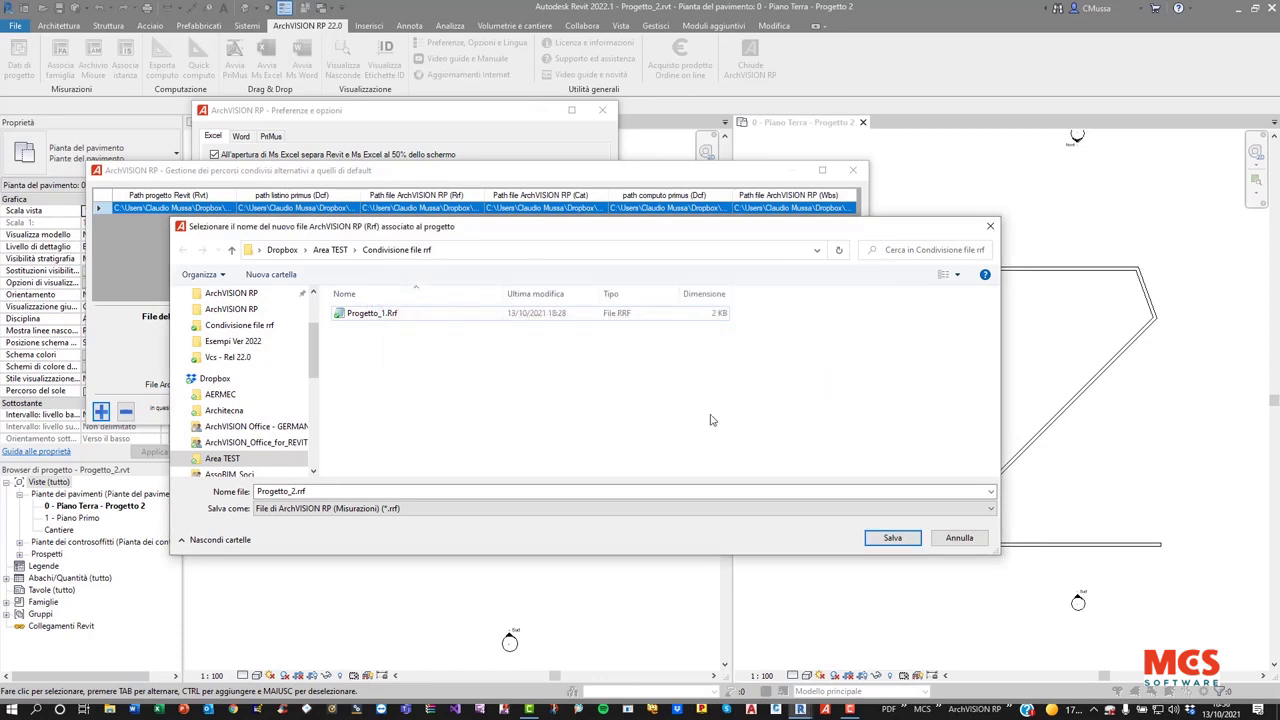
# - Save Progetto_1.Rrf as the shared measurements file and acknowledge the sharing warning
pyautogui.click(410, 318)
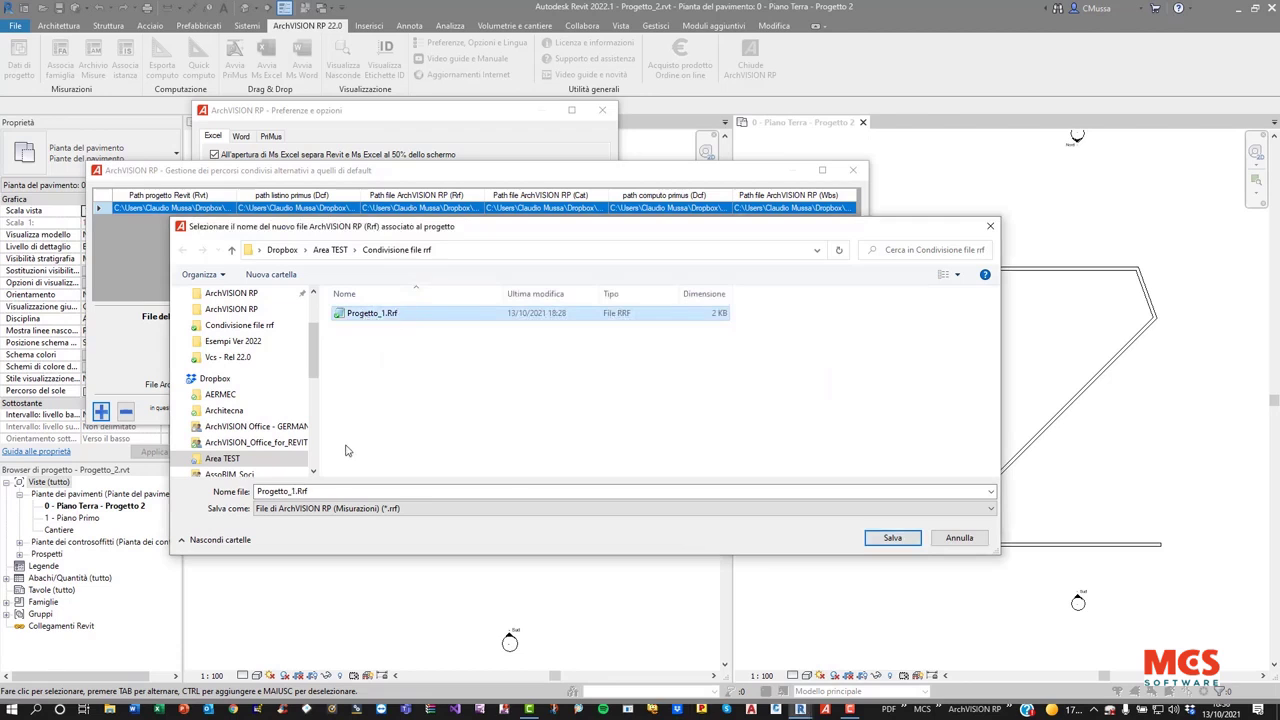
pyautogui.click(892, 537)
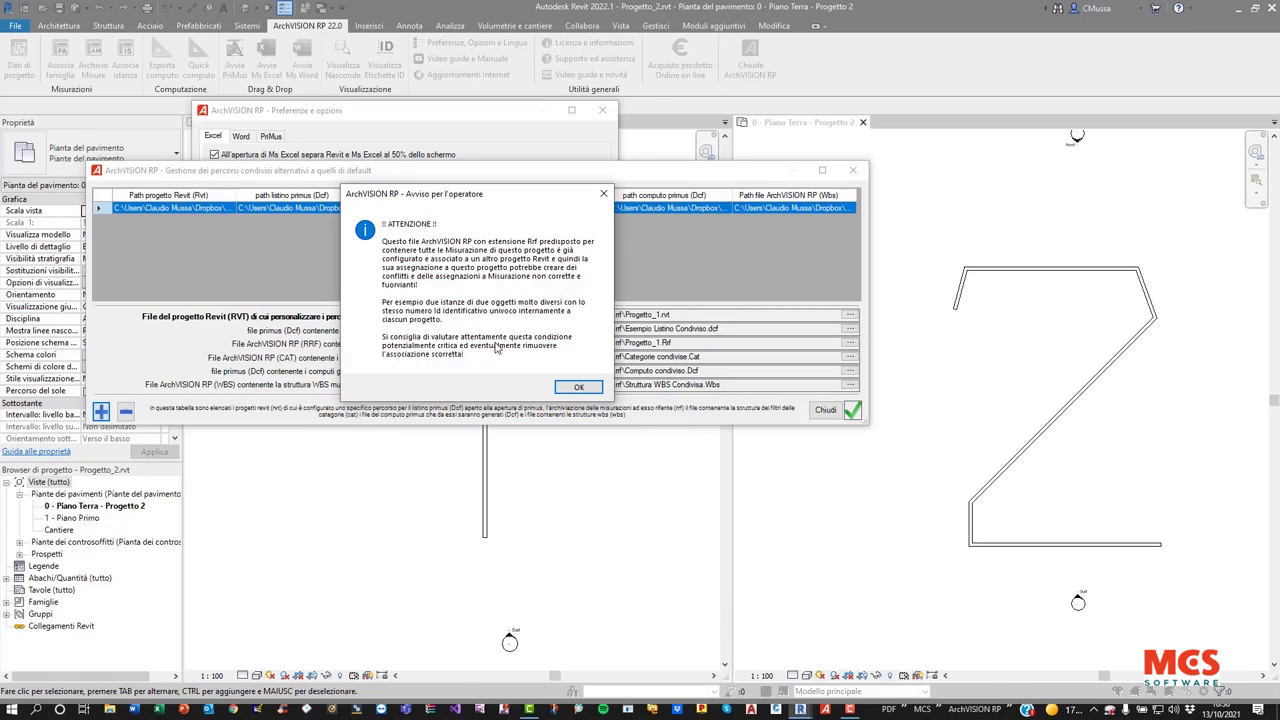
pyautogui.click(578, 387)
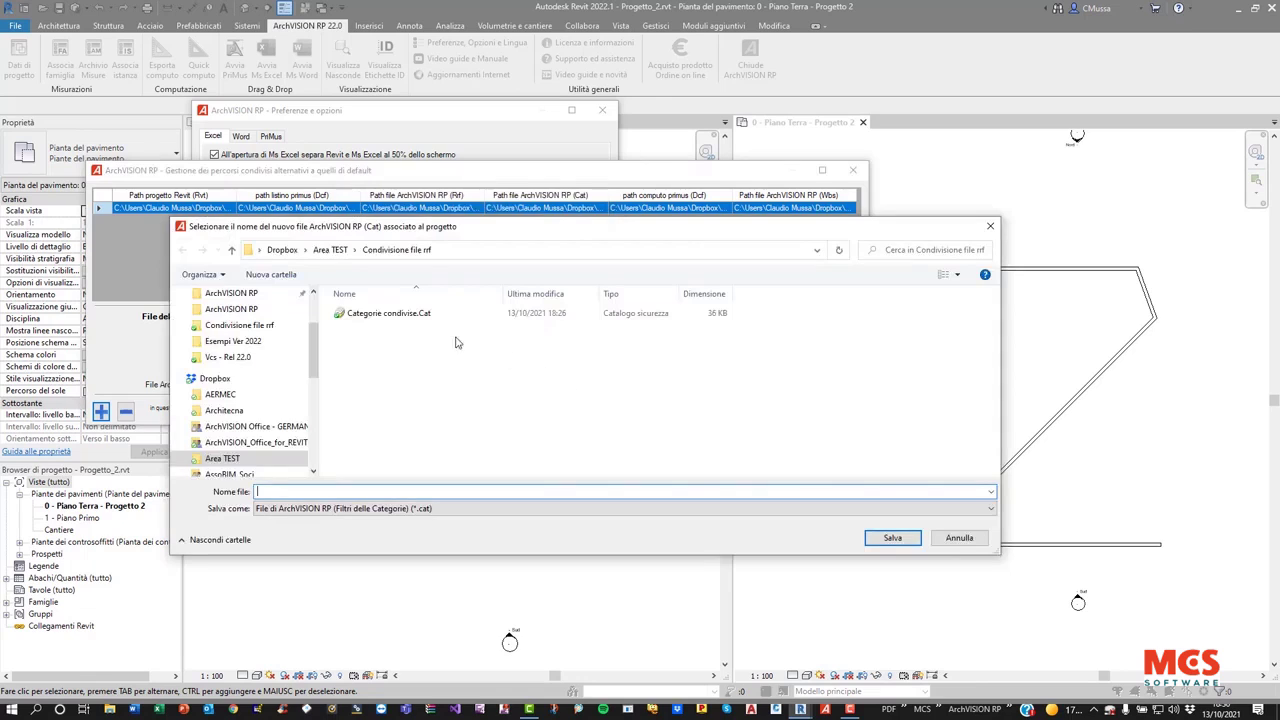
# - Save Categorie condivise.Cat as the shared categories file and accept the ATTENZIONE warning
pyautogui.click(367, 315)
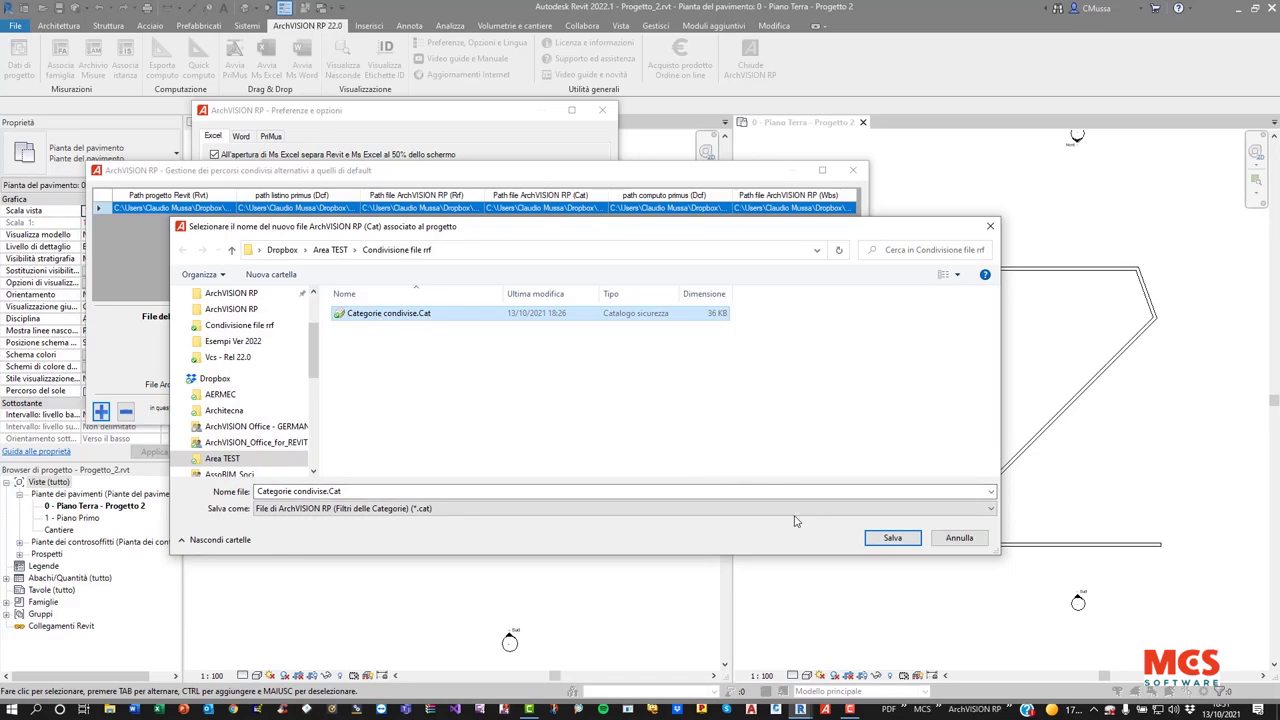
pyautogui.click(875, 541)
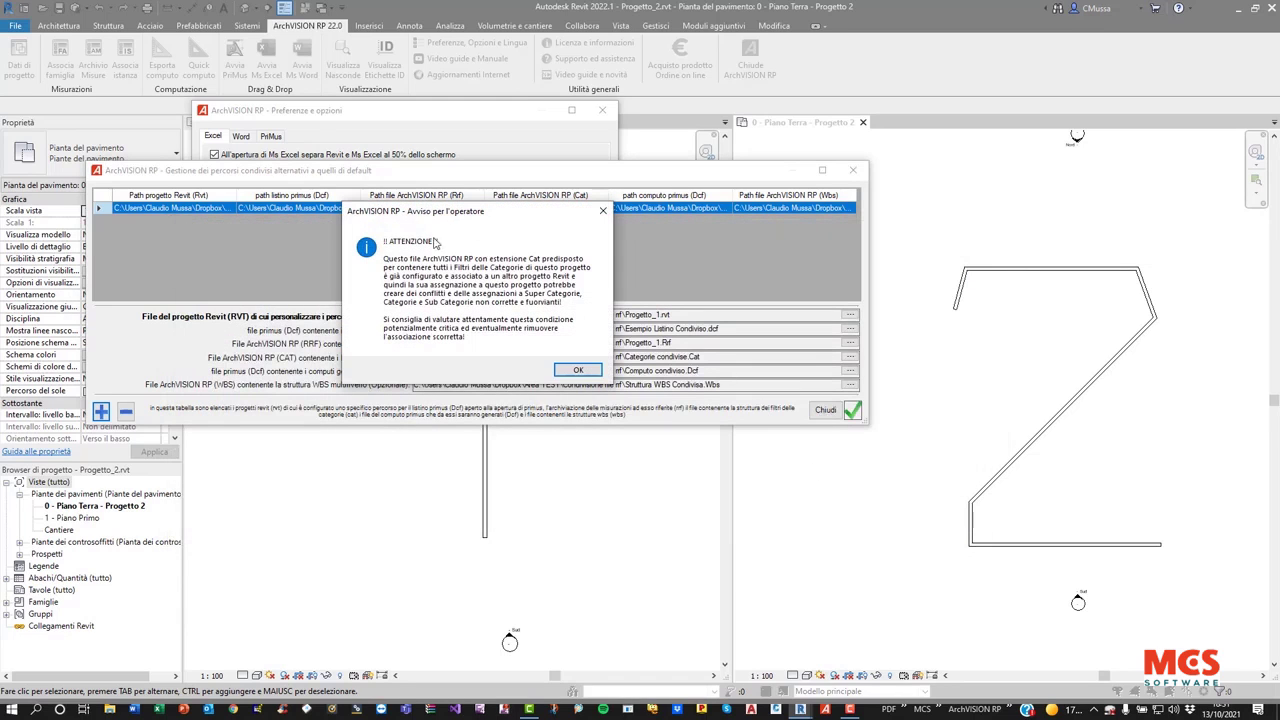
pyautogui.click(576, 370)
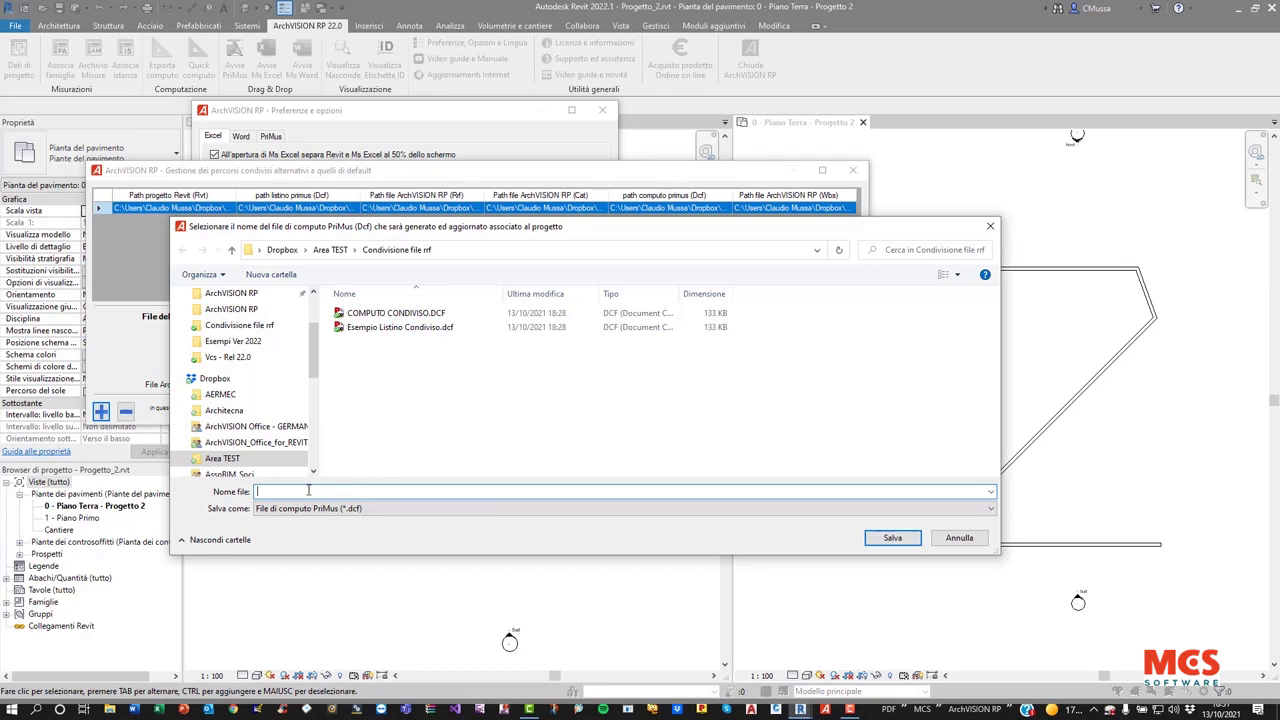
# - Reuse the existing COMPUTO CONDIVISO.DCF as the PriMus computation file
pyautogui.click(388, 313)
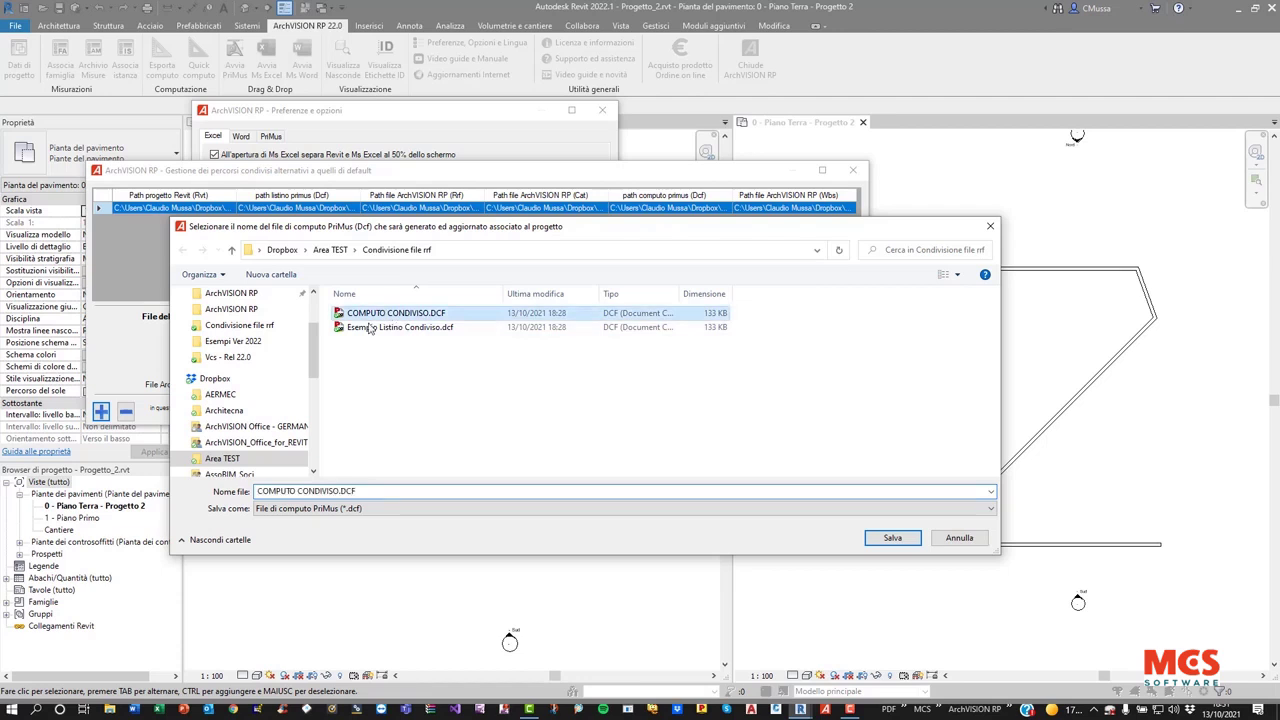
pyautogui.click(892, 538)
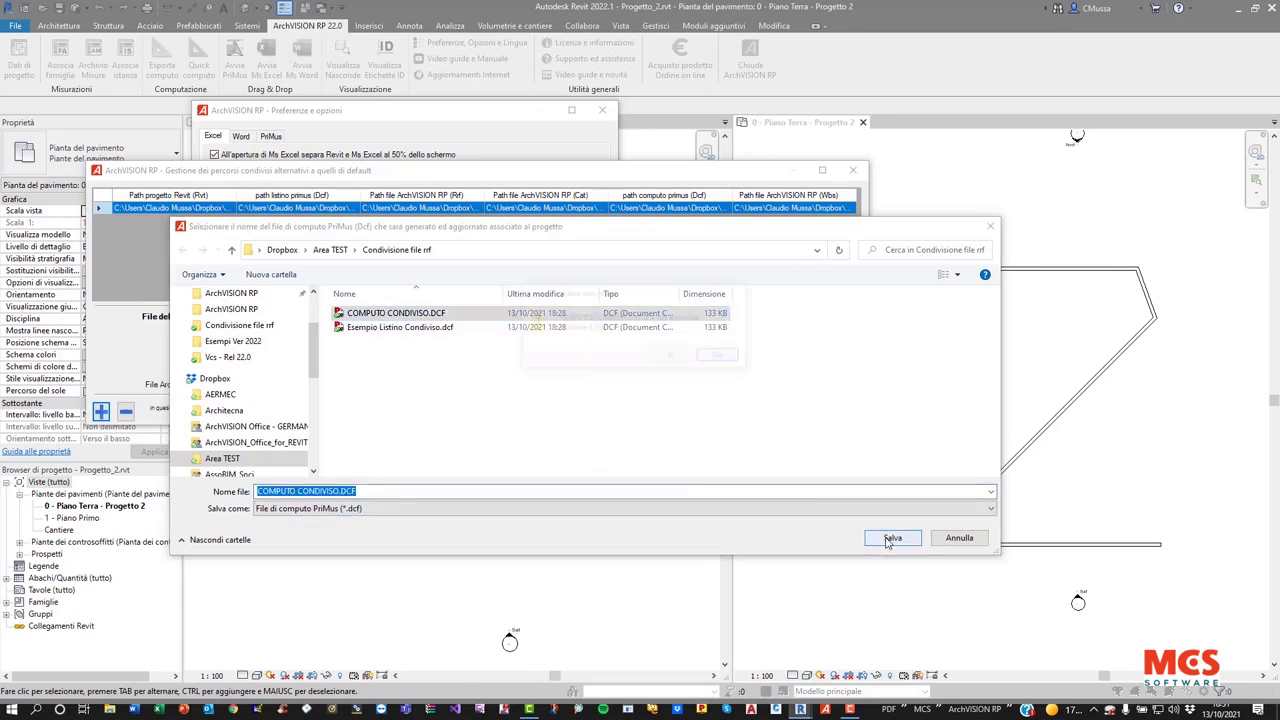
pyautogui.click(668, 358)
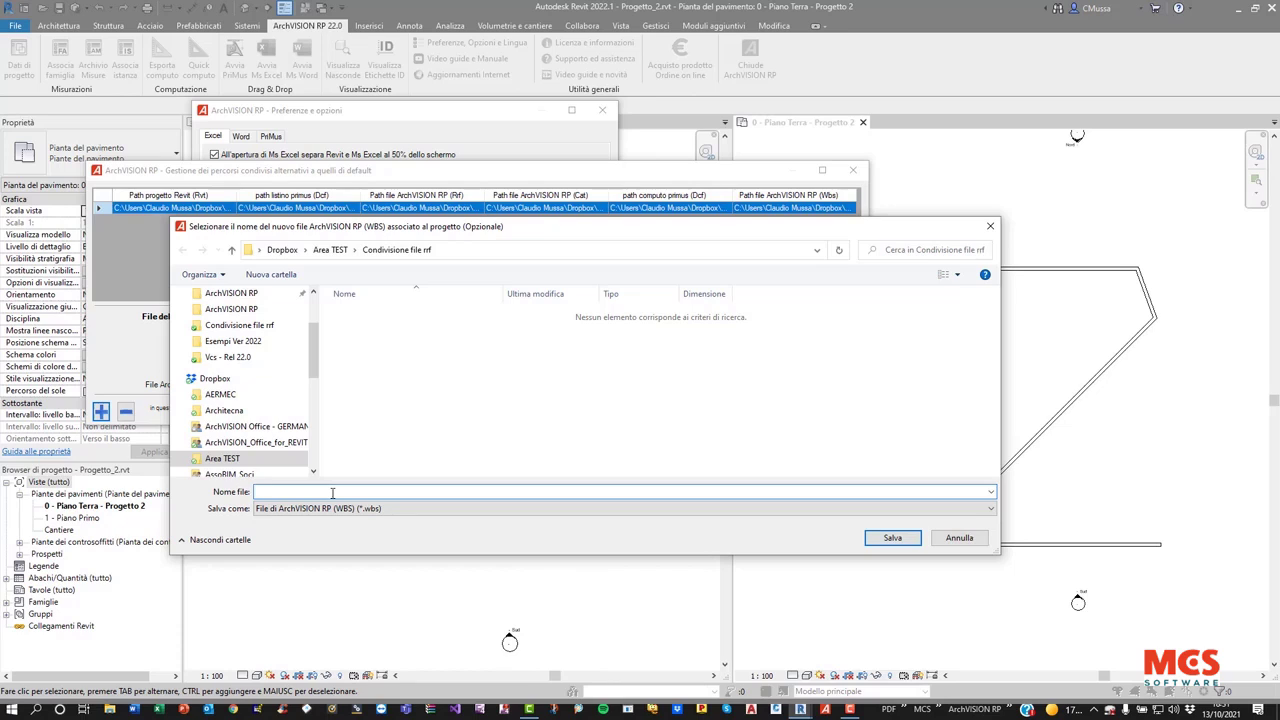
# - Create a new WBS file named 'Struttura WBS condivisa'
pyautogui.write('Struttura')
pyautogui.write(' WBS condivisa')
pyautogui.click(893, 541)
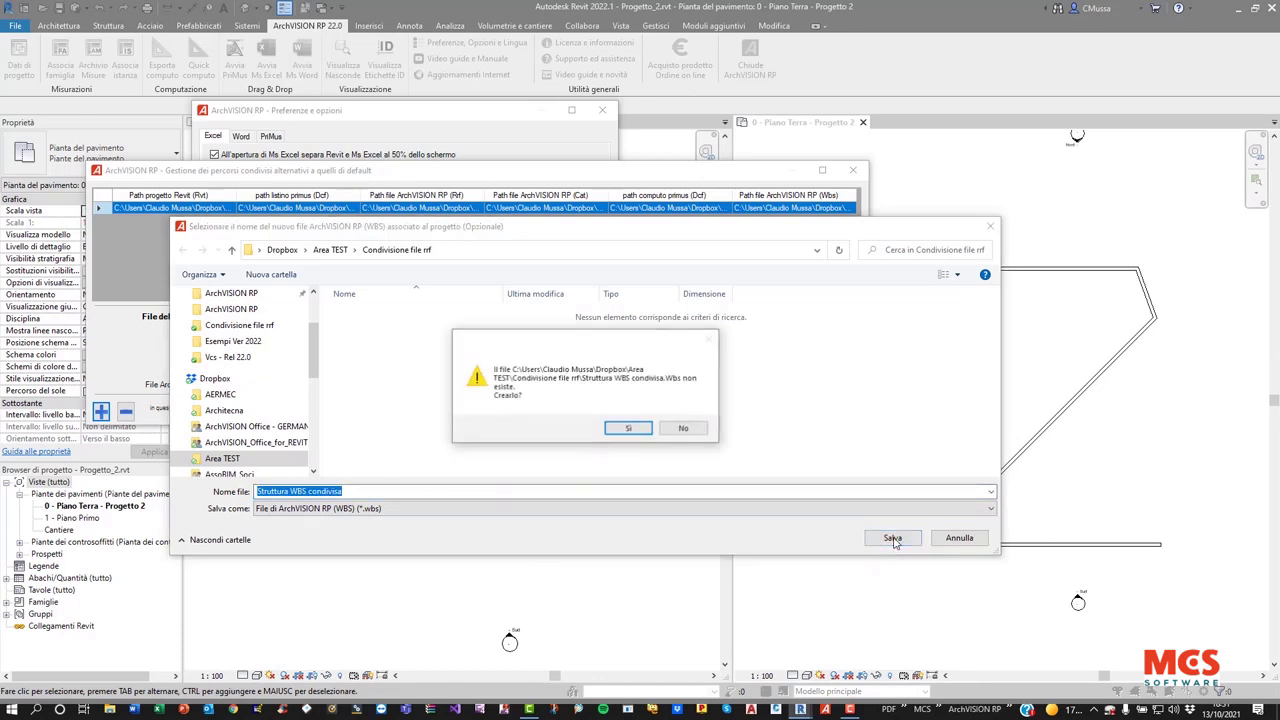
pyautogui.click(630, 428)
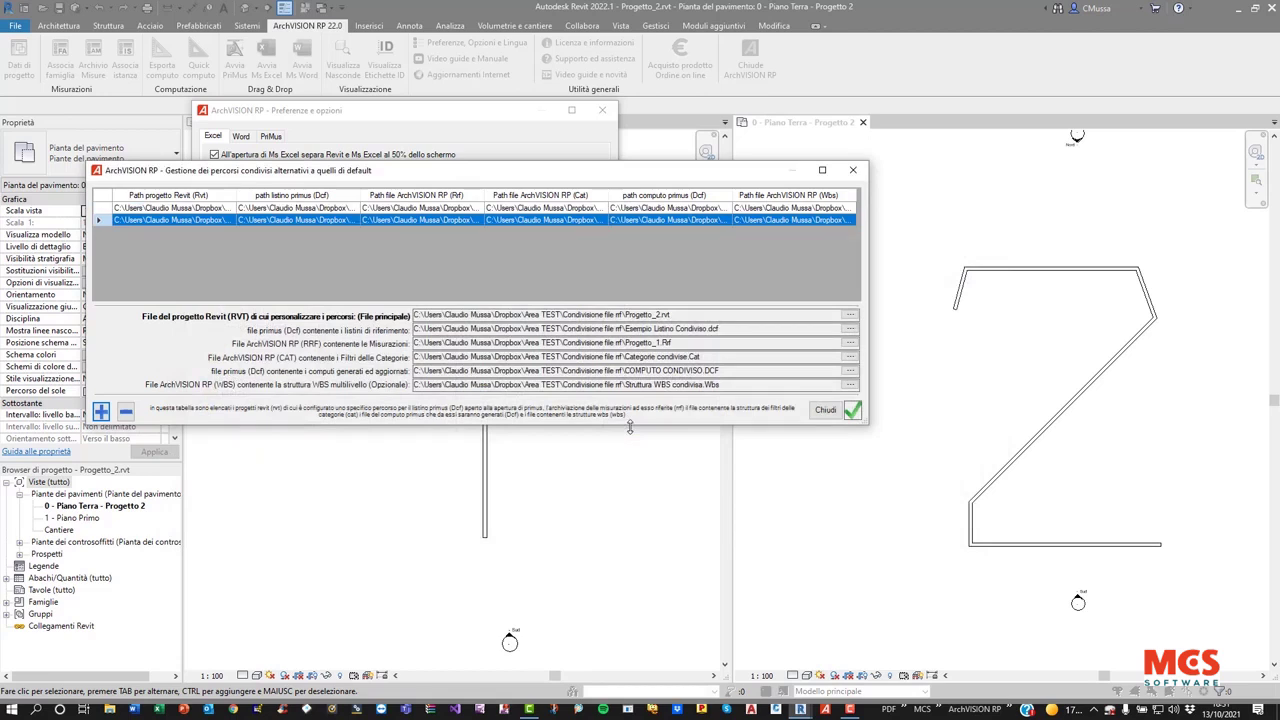
# - Compare the Progetto_1 and Progetto_2 path rows, then close and confirm saving both configurations
pyautogui.click(406, 208)
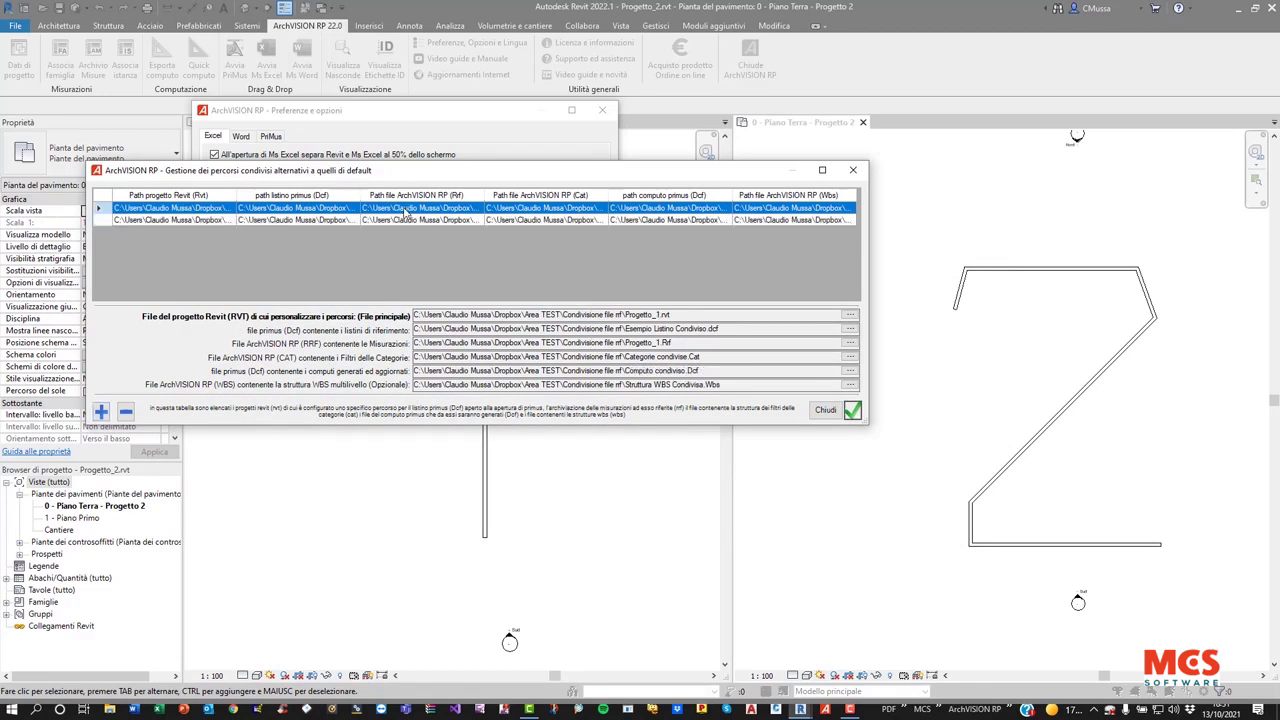
pyautogui.click(409, 220)
pyautogui.click(407, 208)
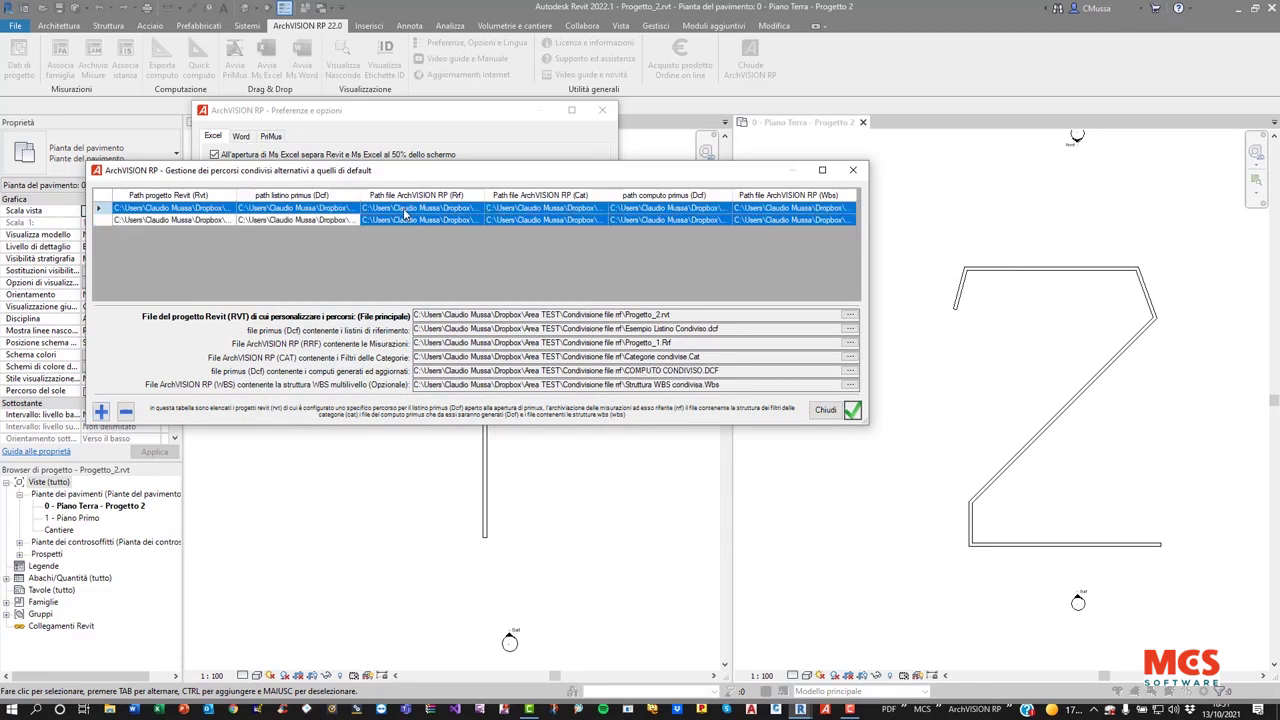
pyautogui.click(402, 220)
pyautogui.click(397, 208)
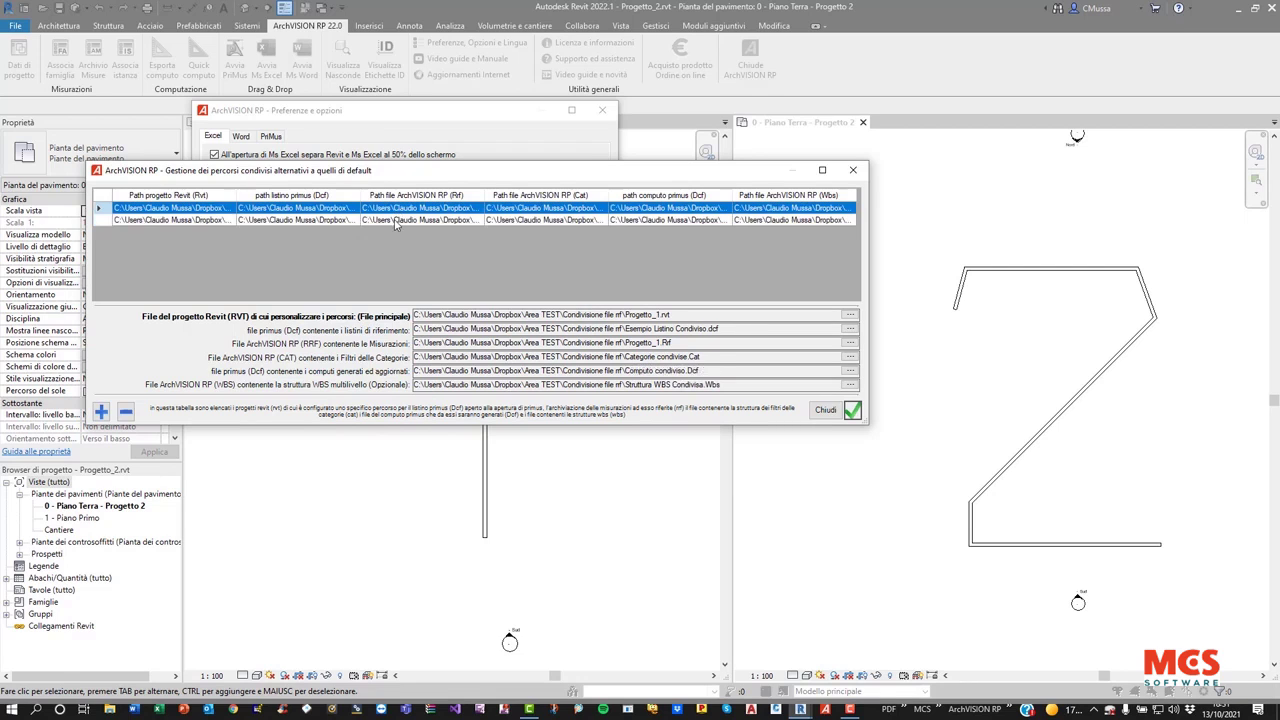
pyautogui.click(398, 220)
pyautogui.click(393, 209)
pyautogui.click(391, 221)
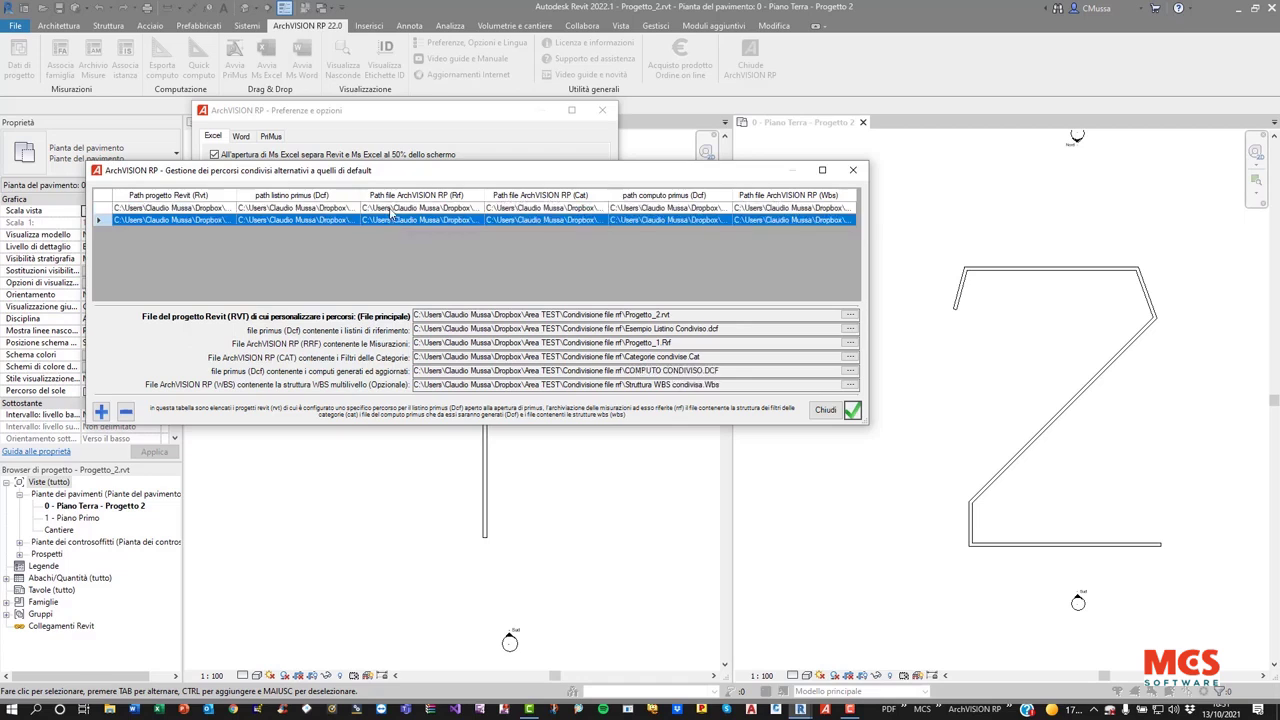
pyautogui.click(391, 209)
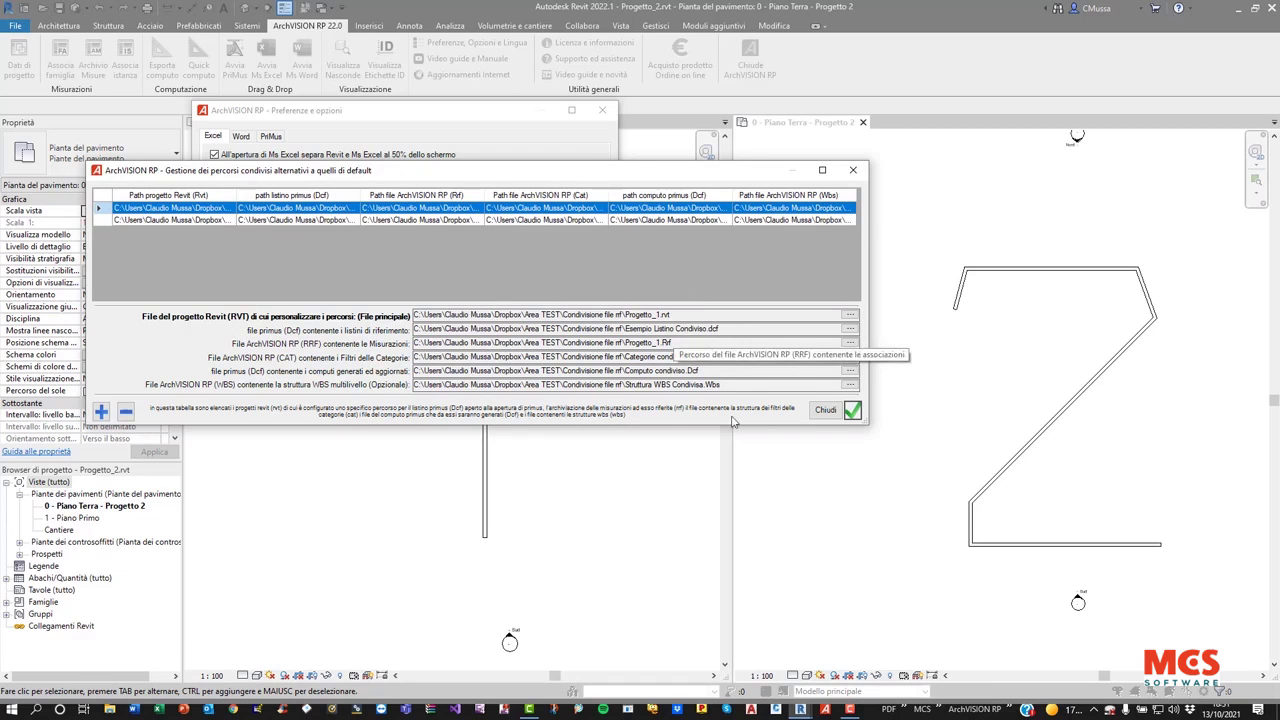
pyautogui.click(858, 413)
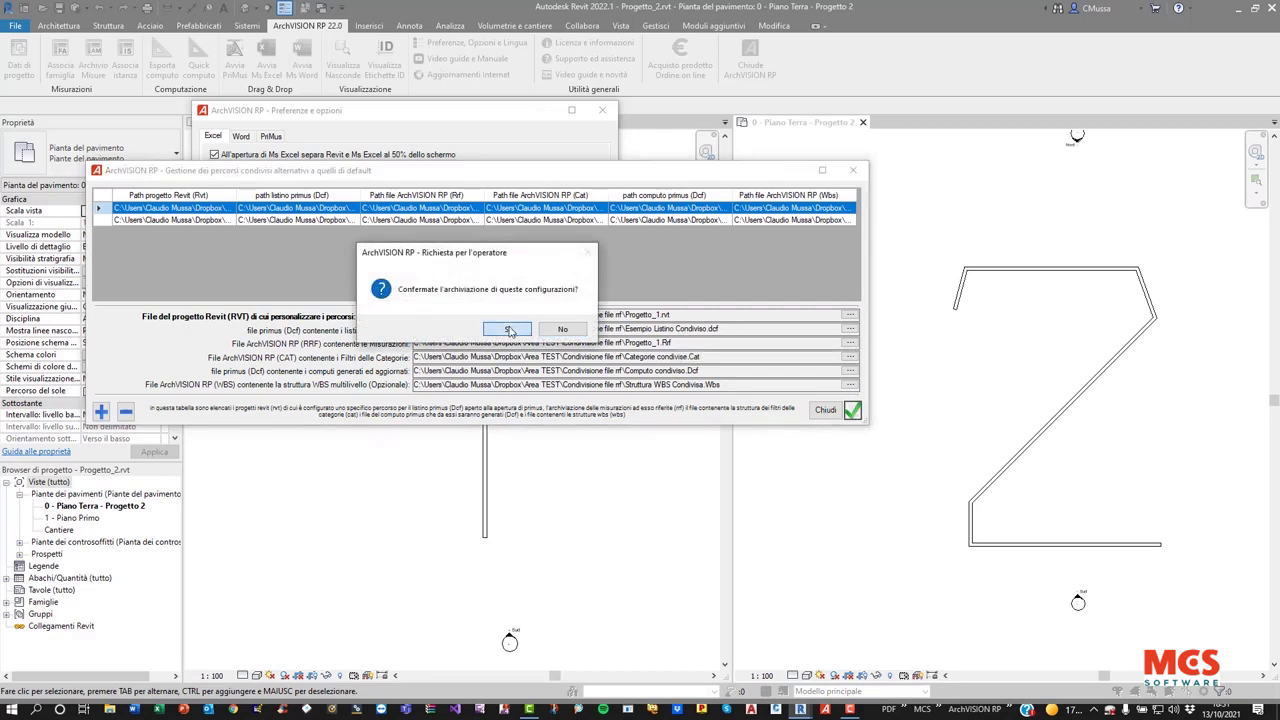
pyautogui.click(510, 332)
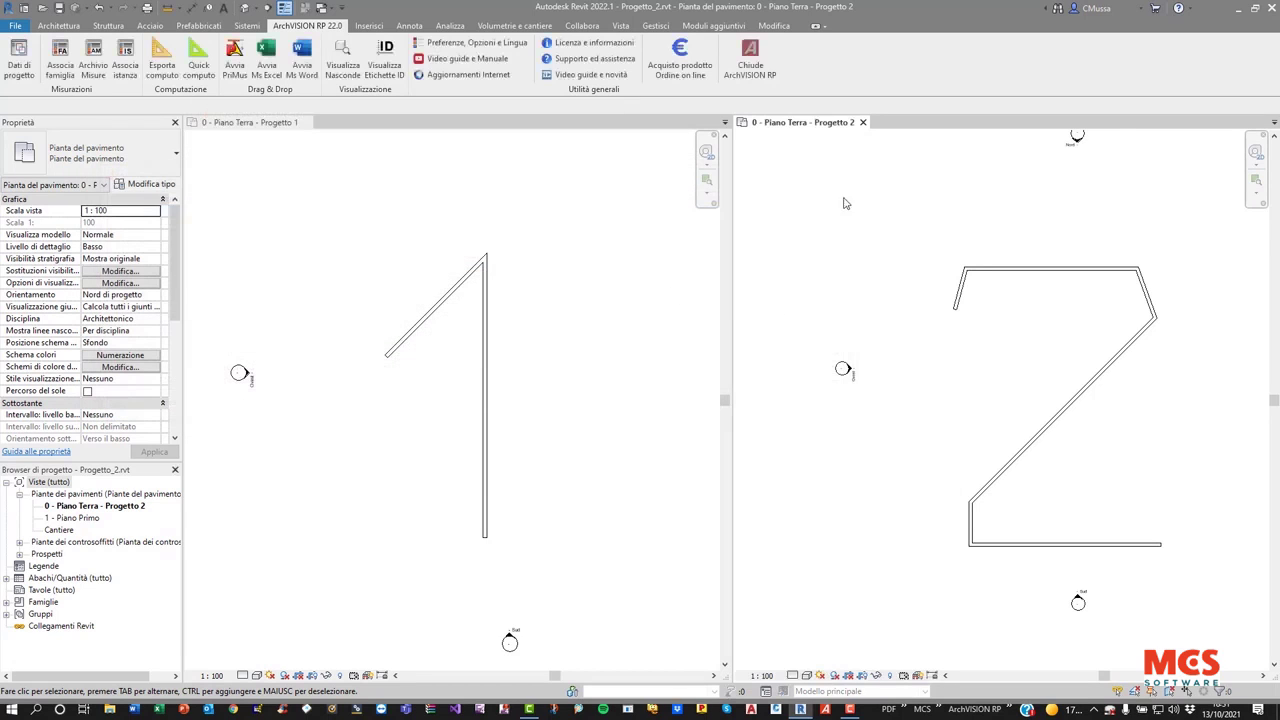
# - Run Associa famiglia on Progetto 2's short slanted wall and dismiss the active-project notice
pyautogui.click(958, 290)
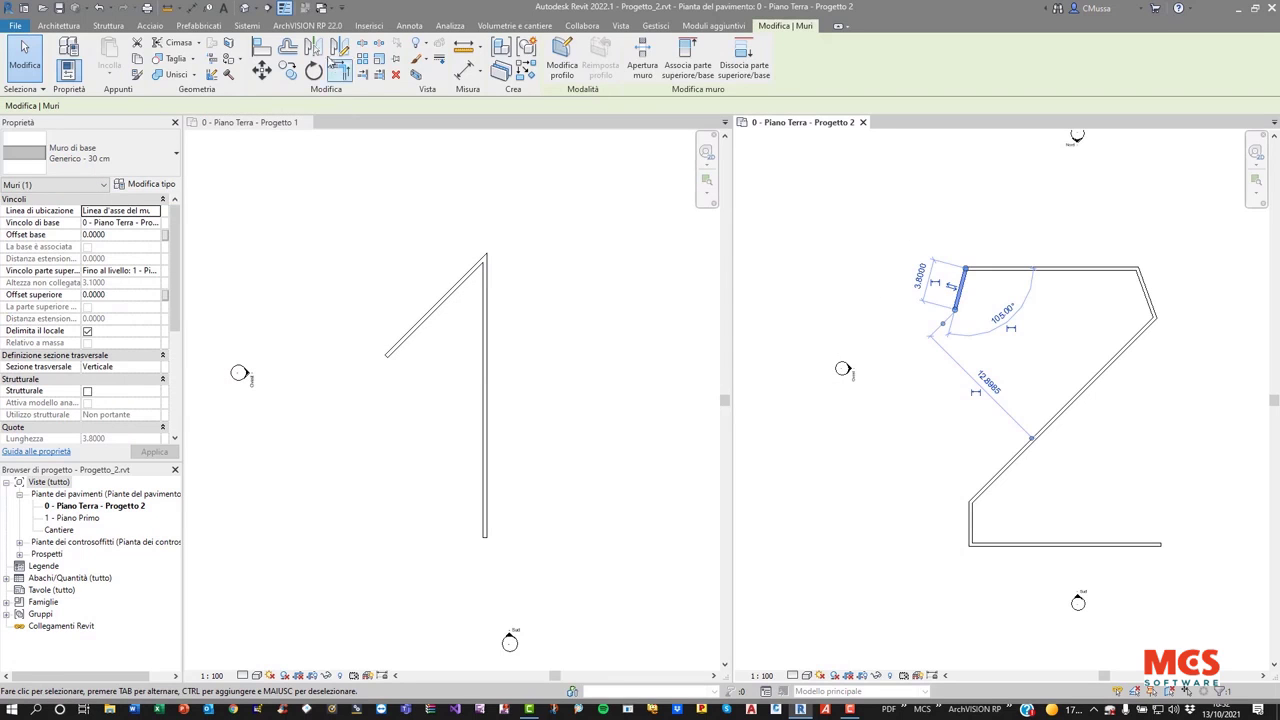
pyautogui.click(310, 27)
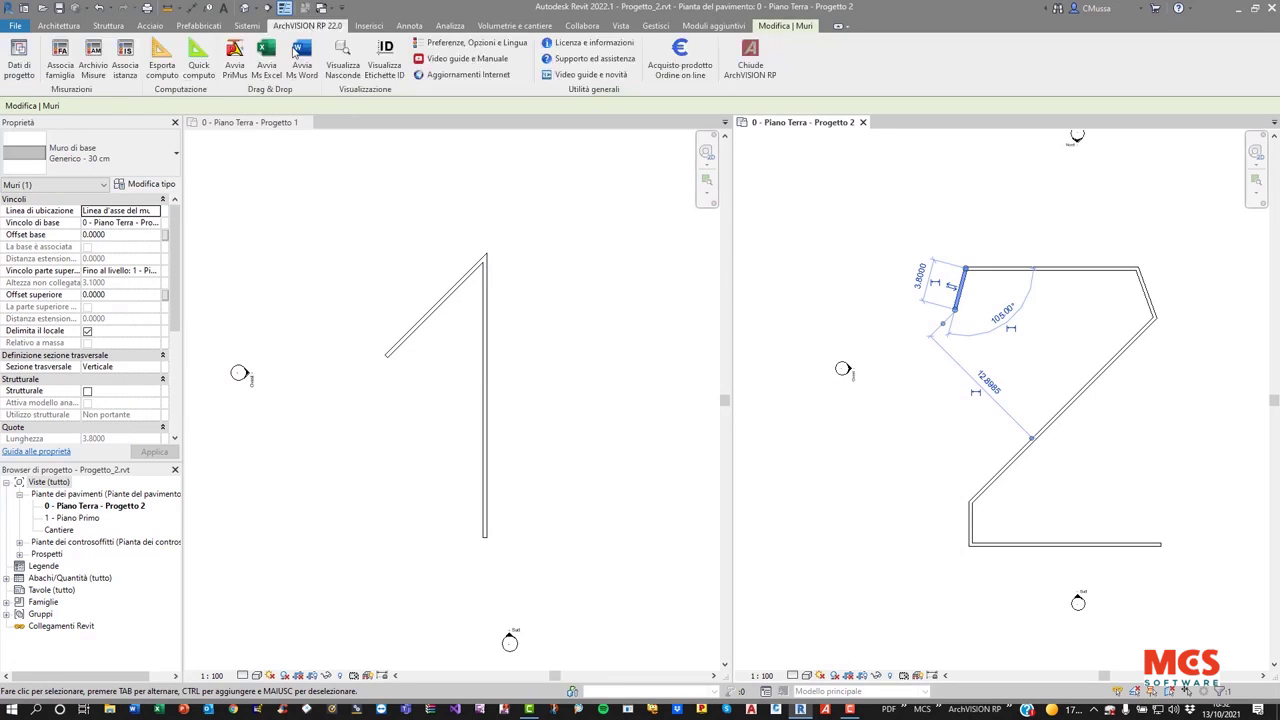
pyautogui.click(69, 73)
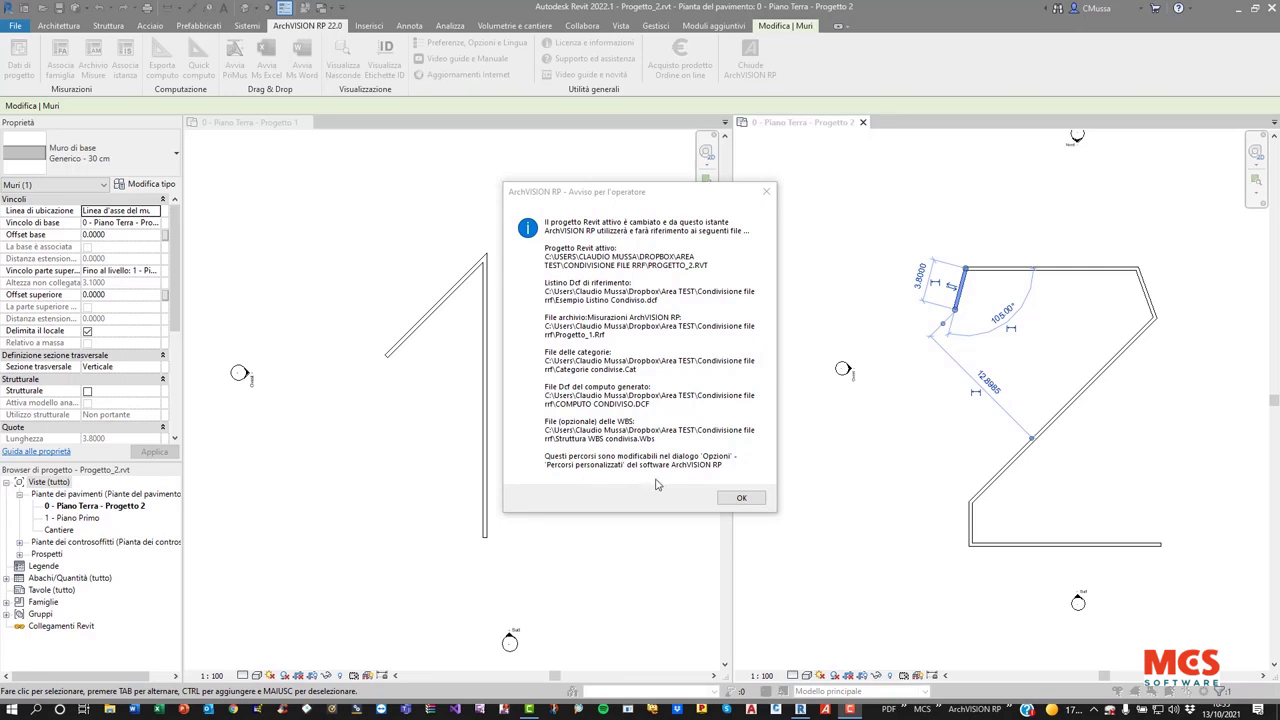
pyautogui.click(740, 498)
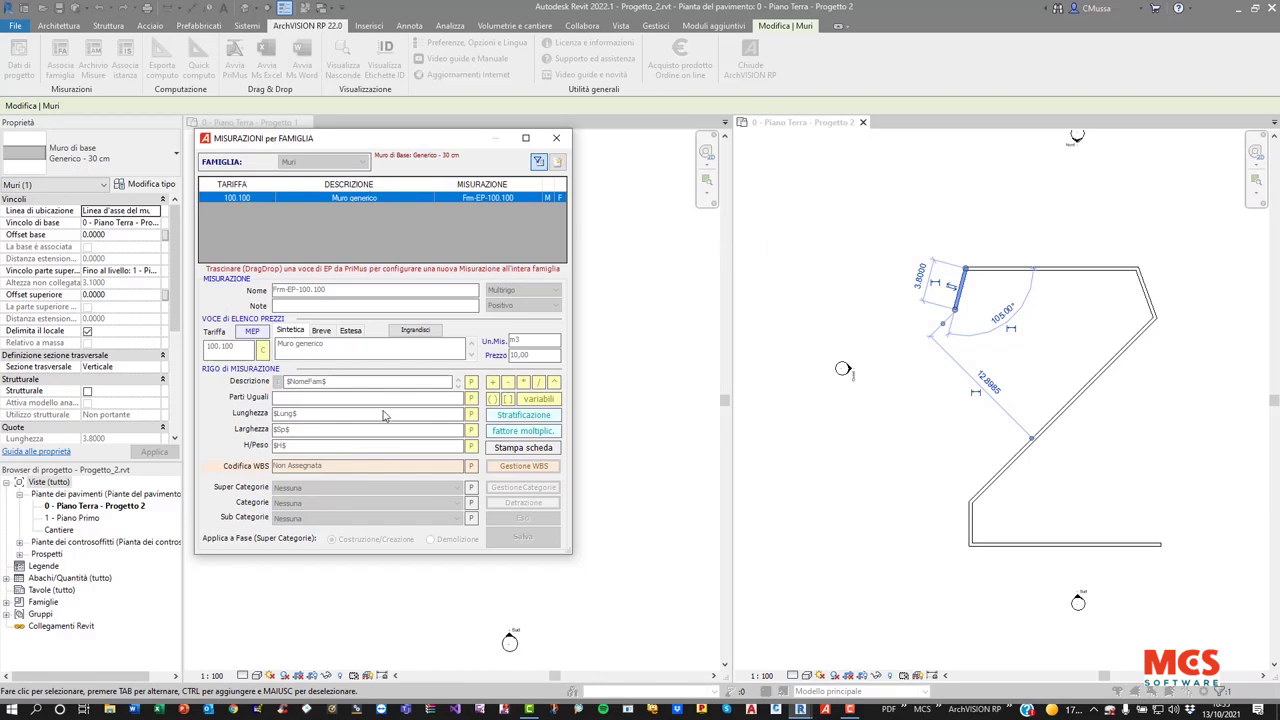
# - Change the Muro generico length formula to $Lung$ * 1.2, save it, and close the window
pyautogui.moveTo(350, 150); pyautogui.dragTo(679, 232)
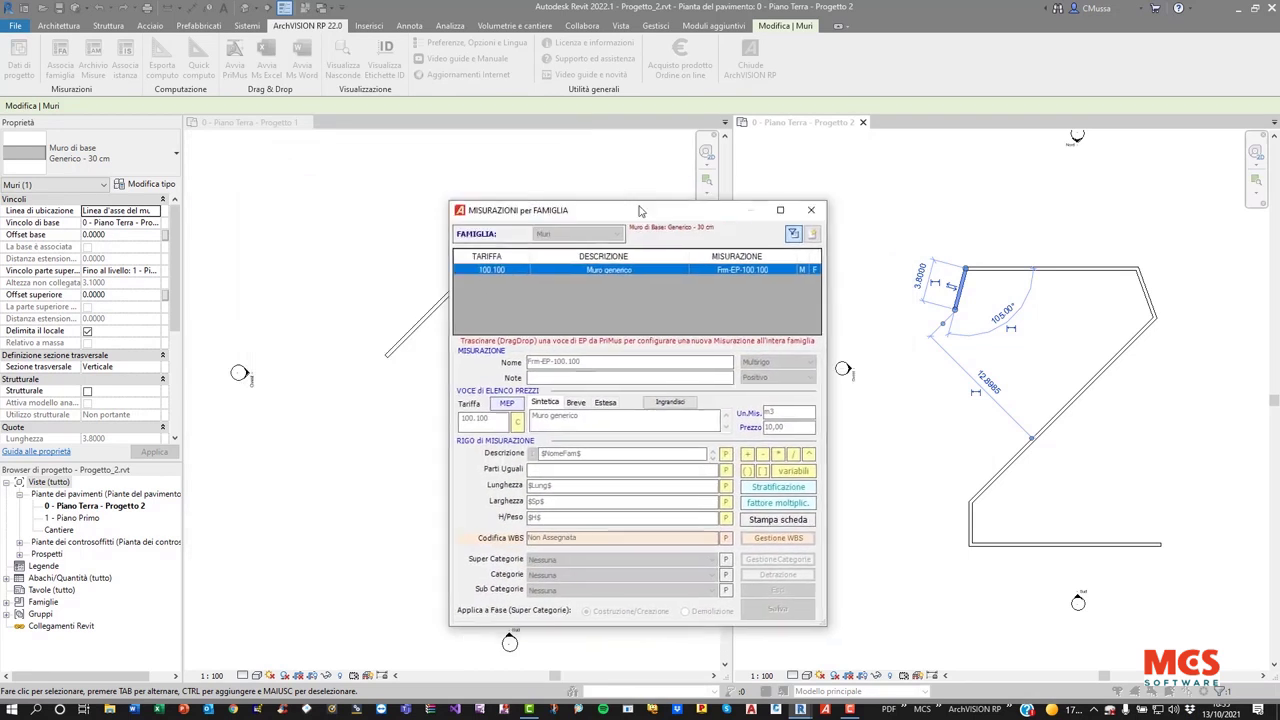
pyautogui.moveTo(767, 231); pyautogui.dragTo(459, 142)
pyautogui.click(406, 198)
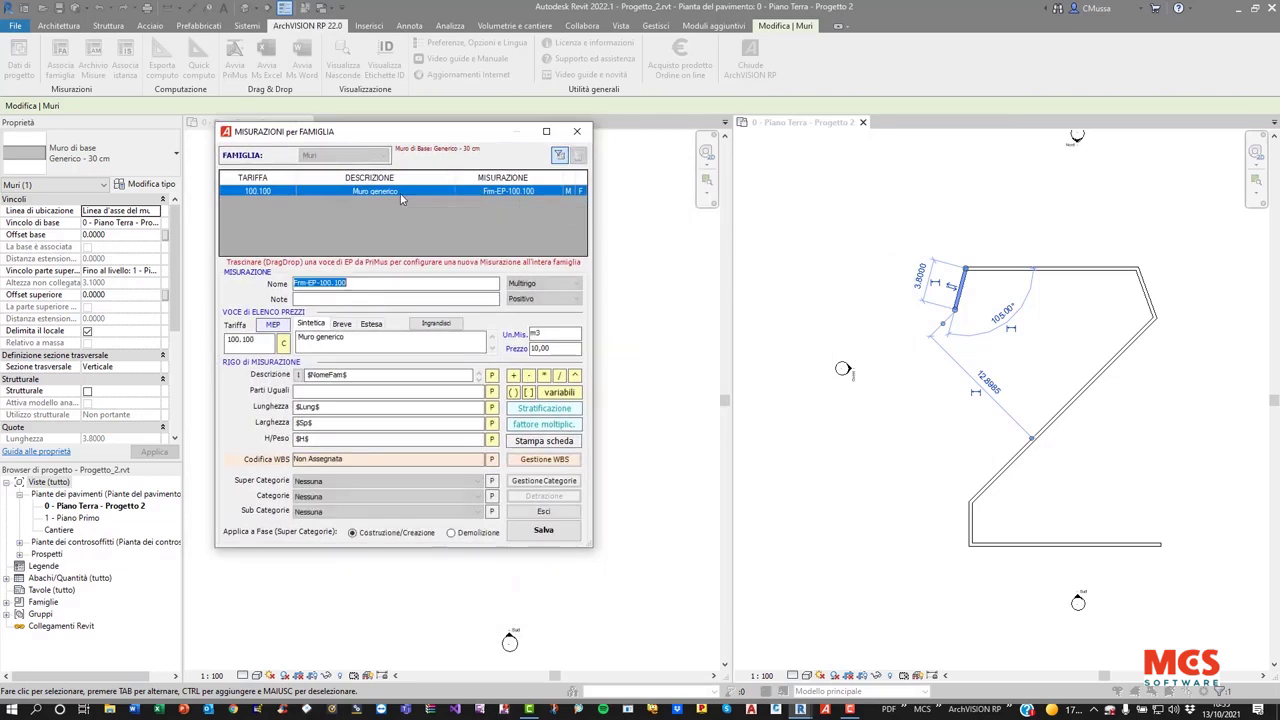
pyautogui.click(322, 407)
pyautogui.write('* 1.2')
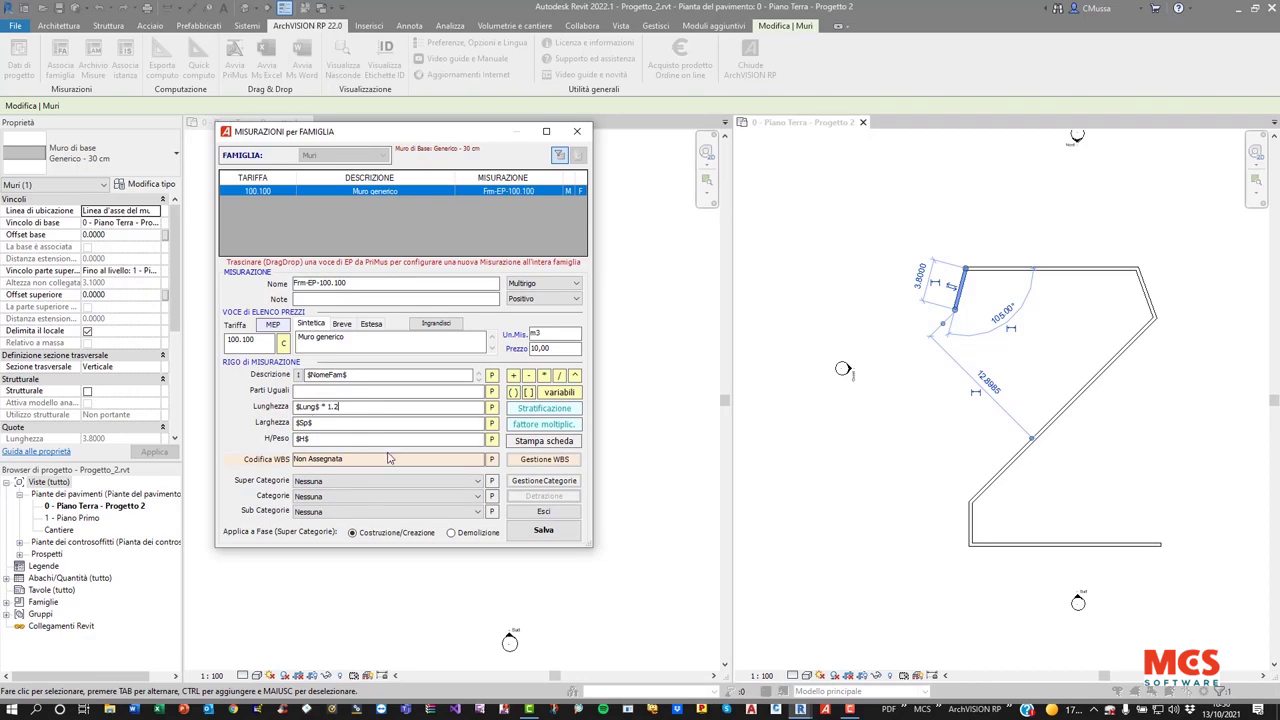
pyautogui.click(543, 532)
pyautogui.click(579, 134)
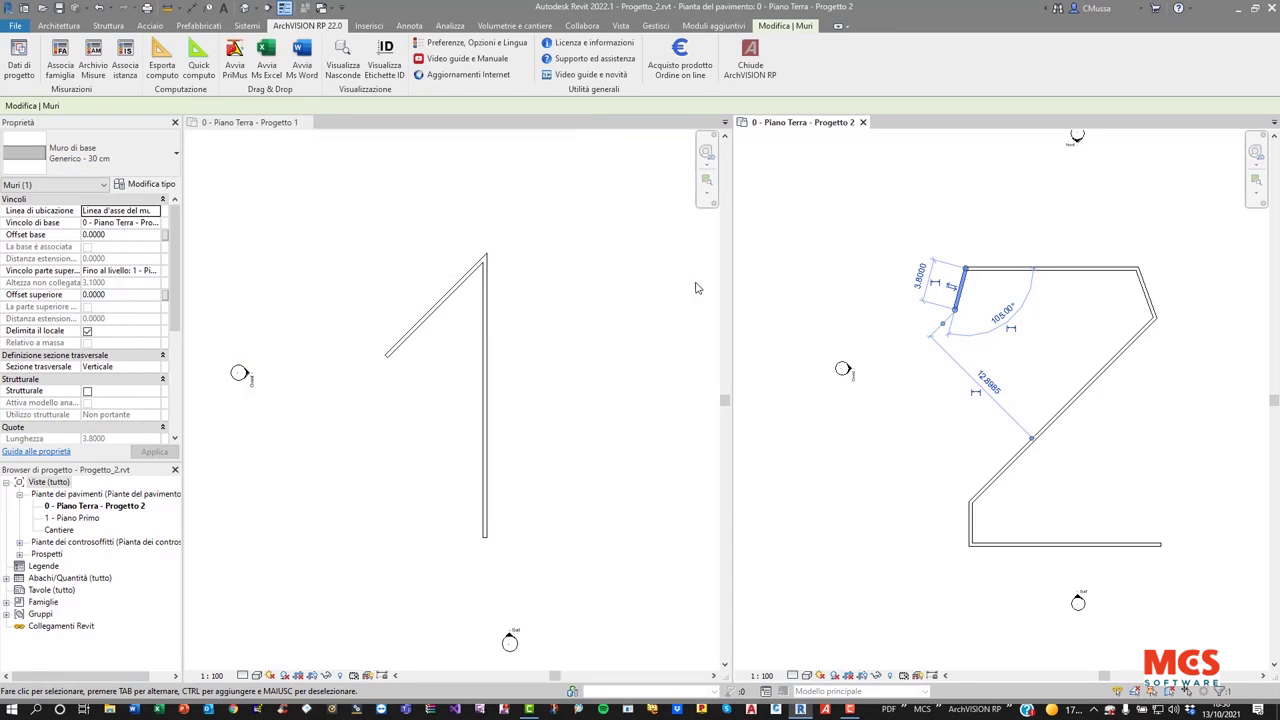
# - In Progetto 1, run Associa famiglia on the diagonal wall and dismiss the notice
pyautogui.click(583, 329)
pyautogui.click(430, 310)
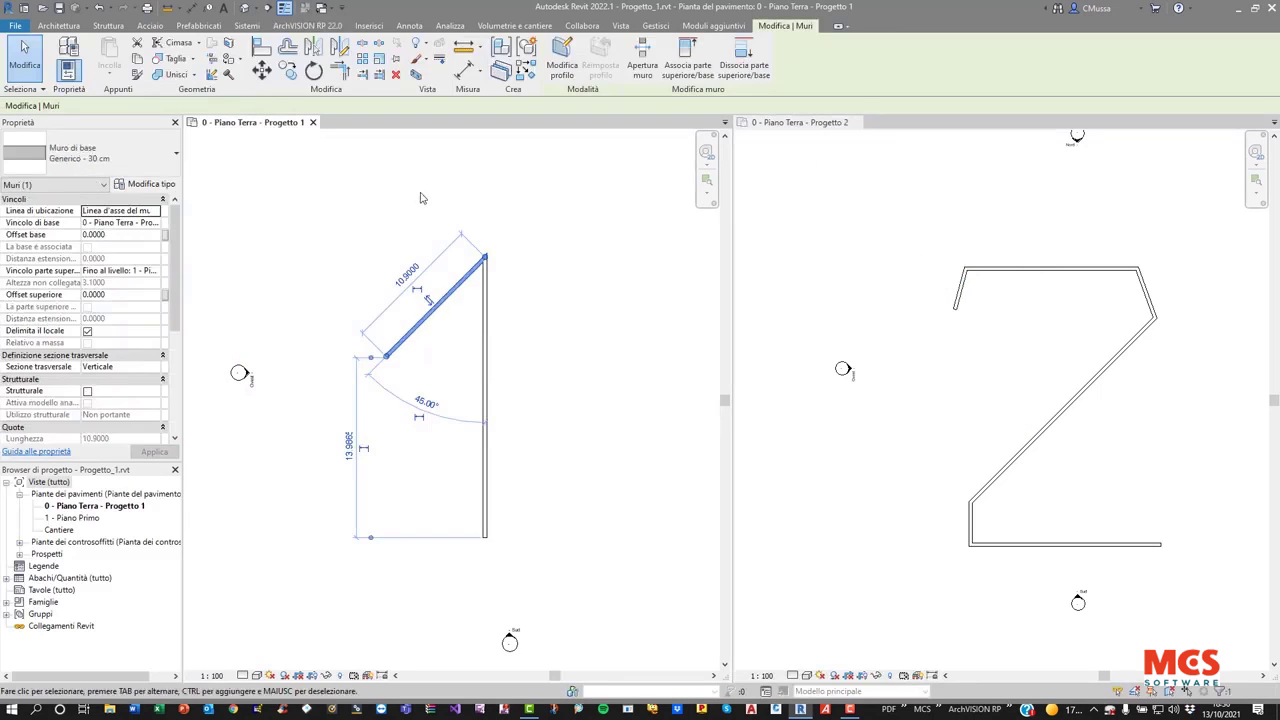
pyautogui.click(307, 25)
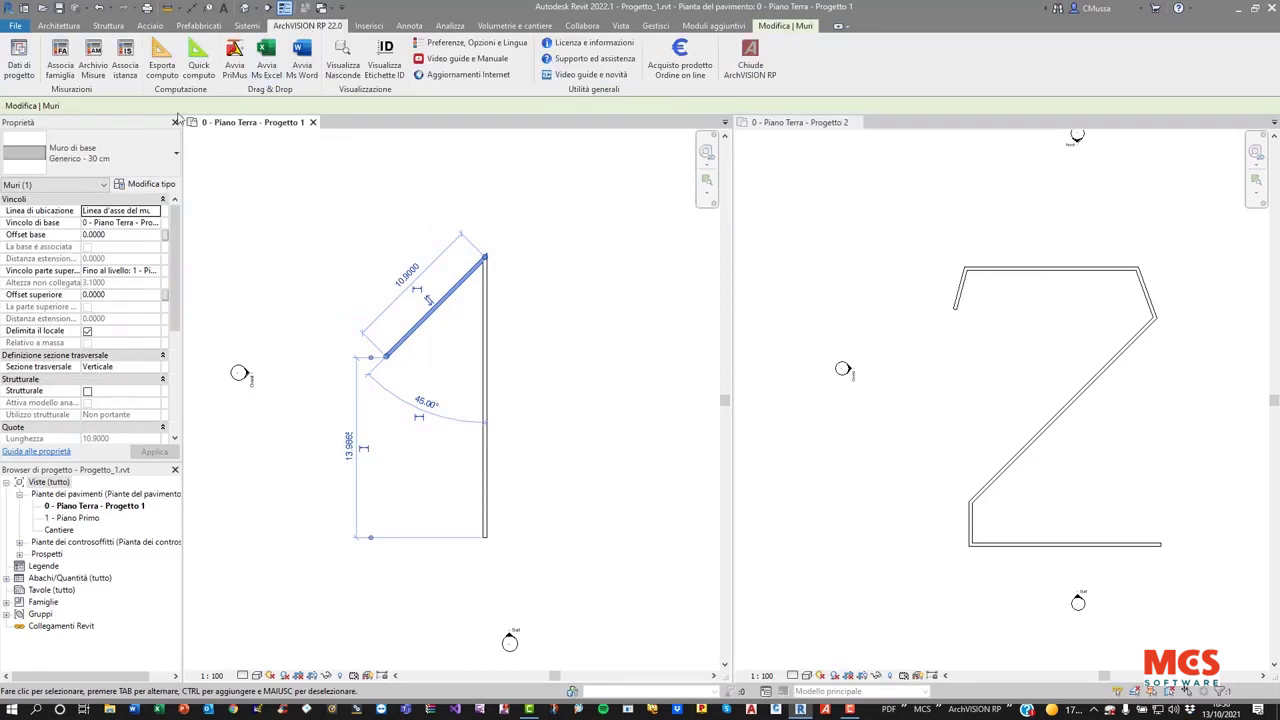
pyautogui.click(57, 60)
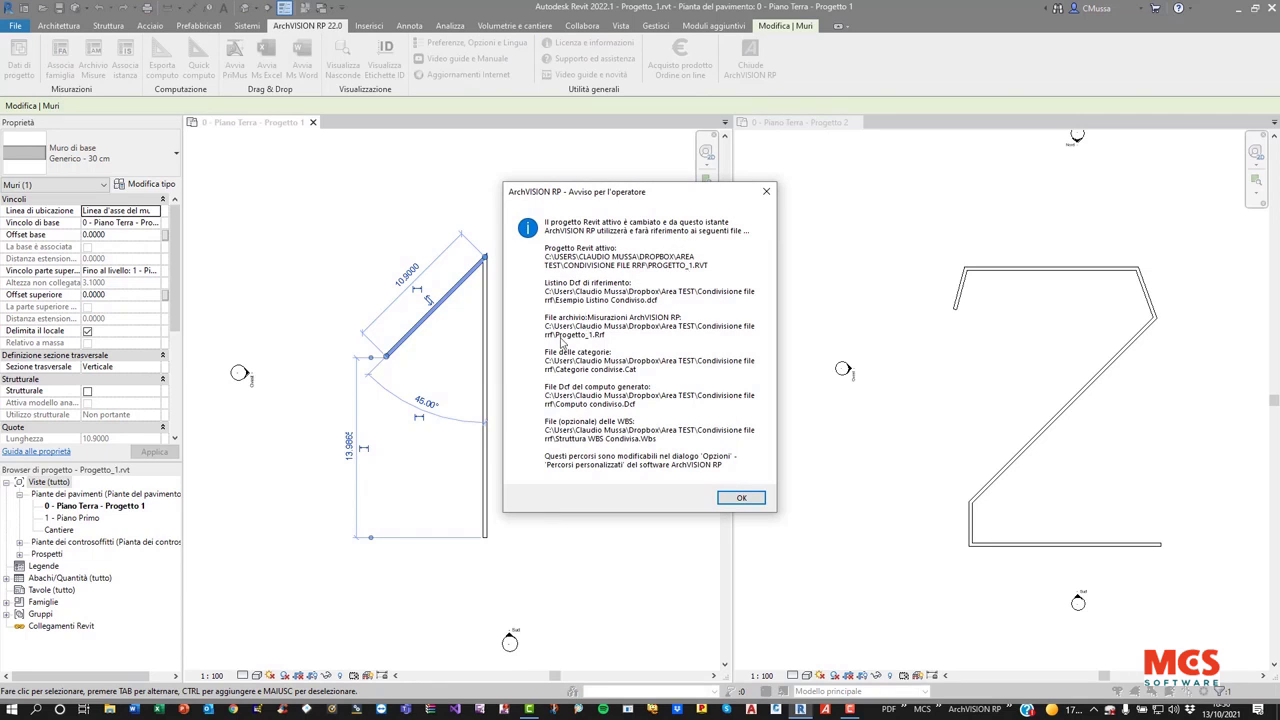
pyautogui.click(728, 498)
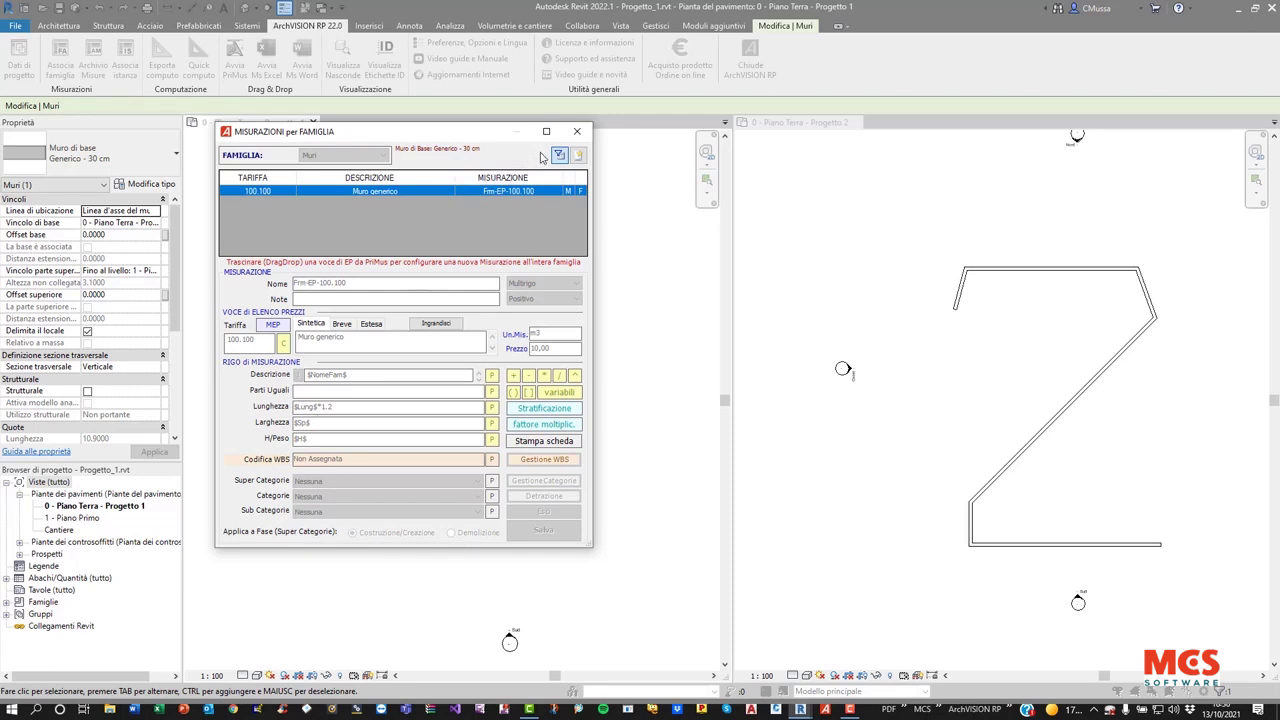
pyautogui.moveTo(445, 136); pyautogui.dragTo(434, 164)
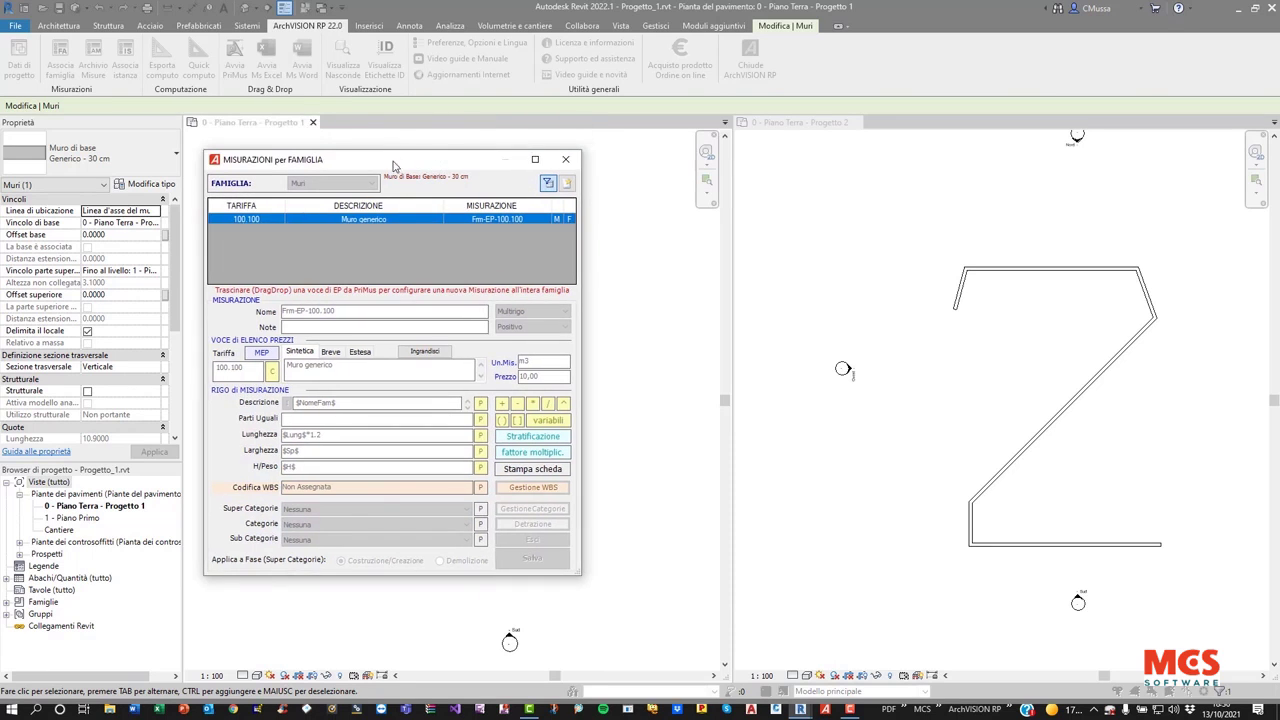